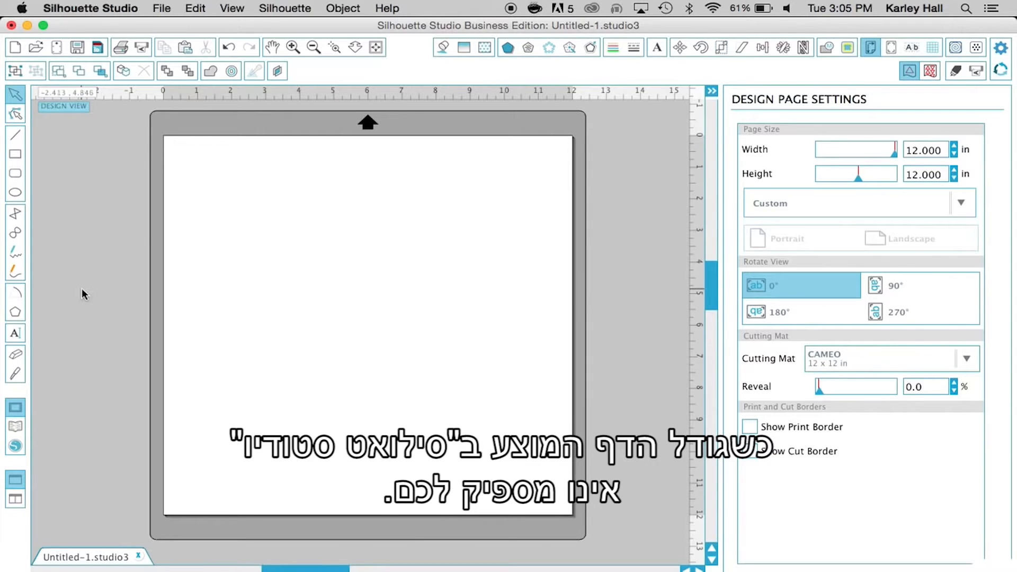
Search the design library for "adve" and place the Adventure Everywhere design on the page
left_click(16, 427)
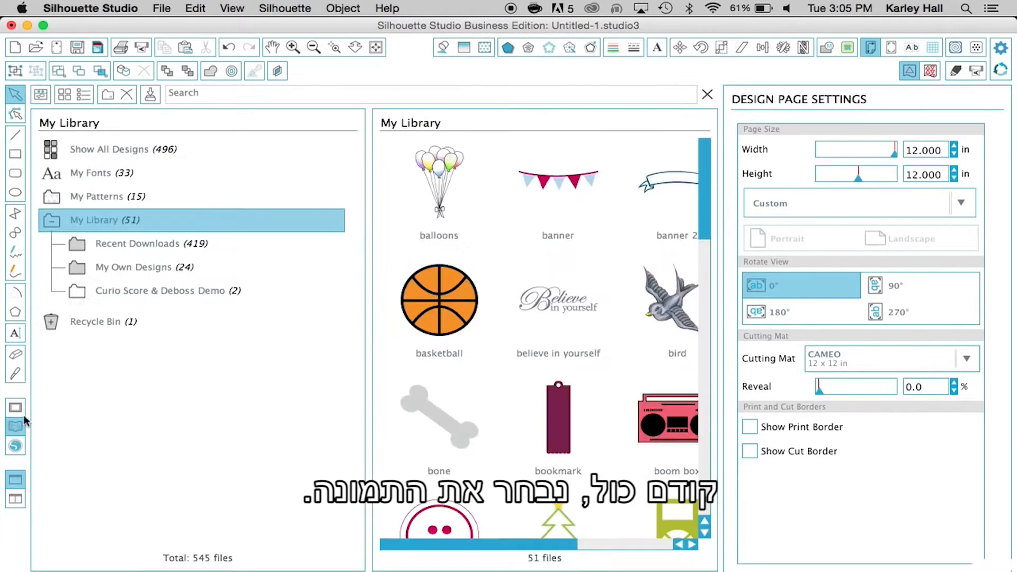
left_click(246, 96)
type("adve")
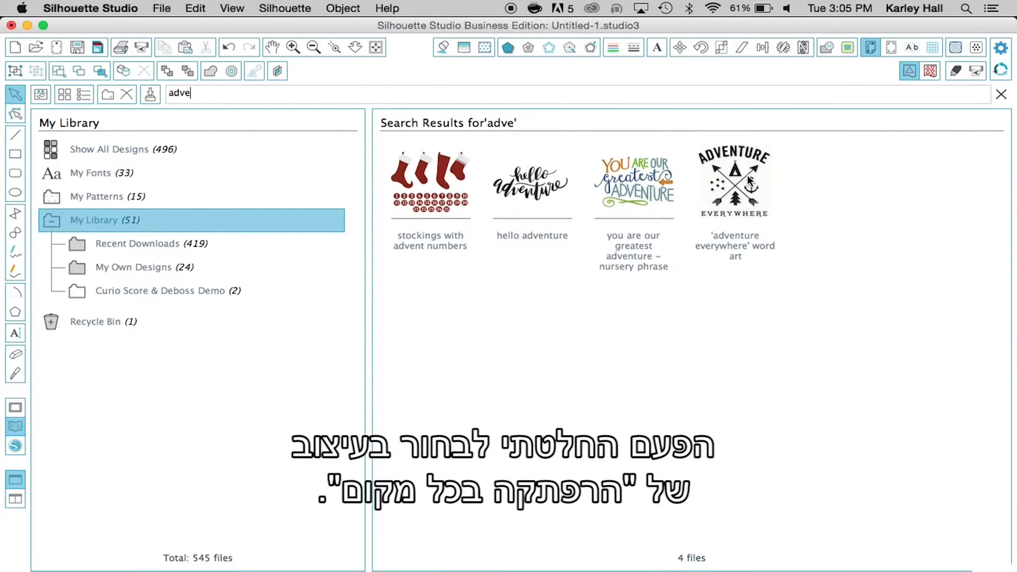
double_click(750, 180)
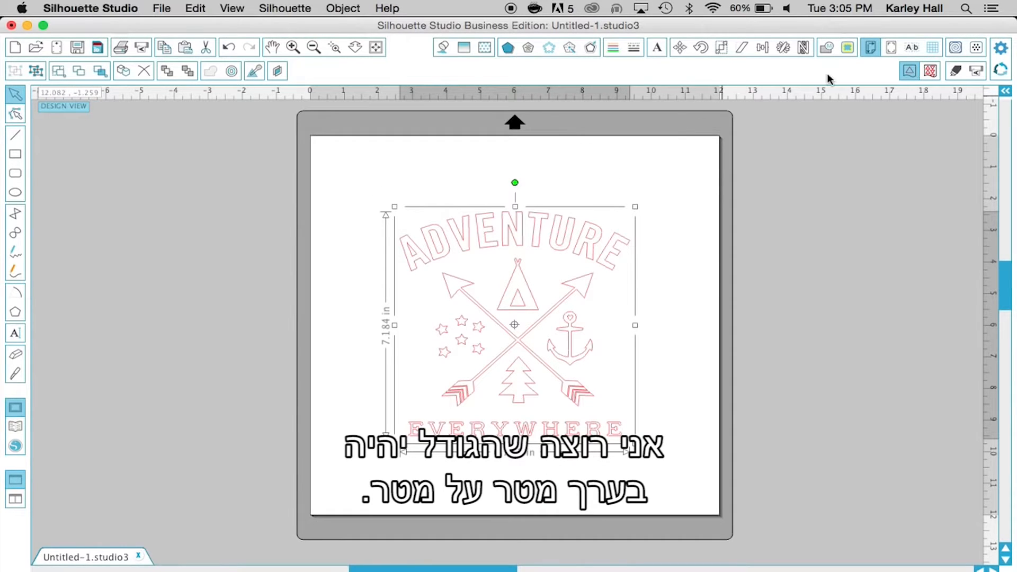
Set the design page size to 36 in wide by 36 in high
left_click(892, 48)
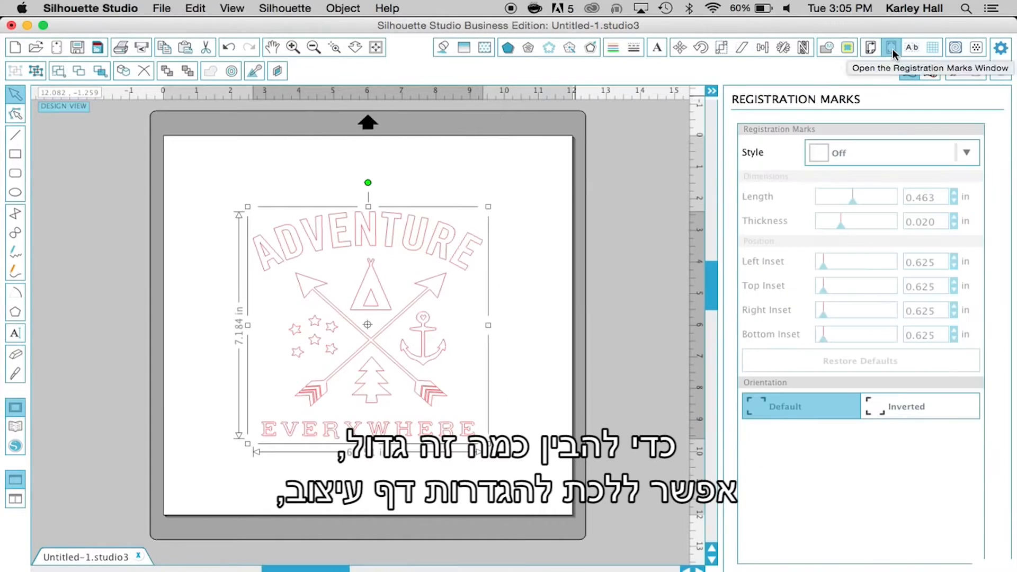
left_click(870, 49)
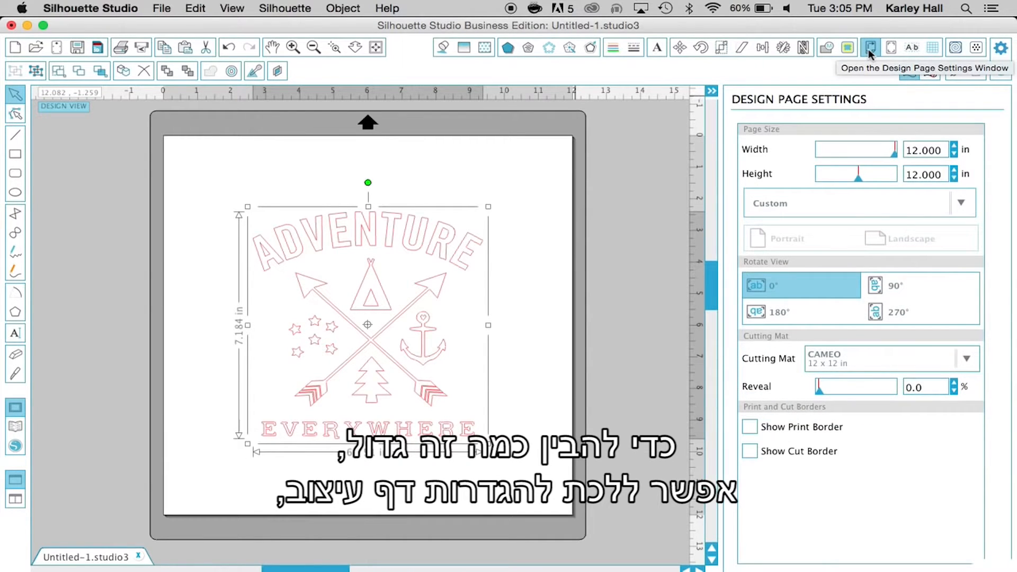
left_click_drag(942, 150, 782, 144)
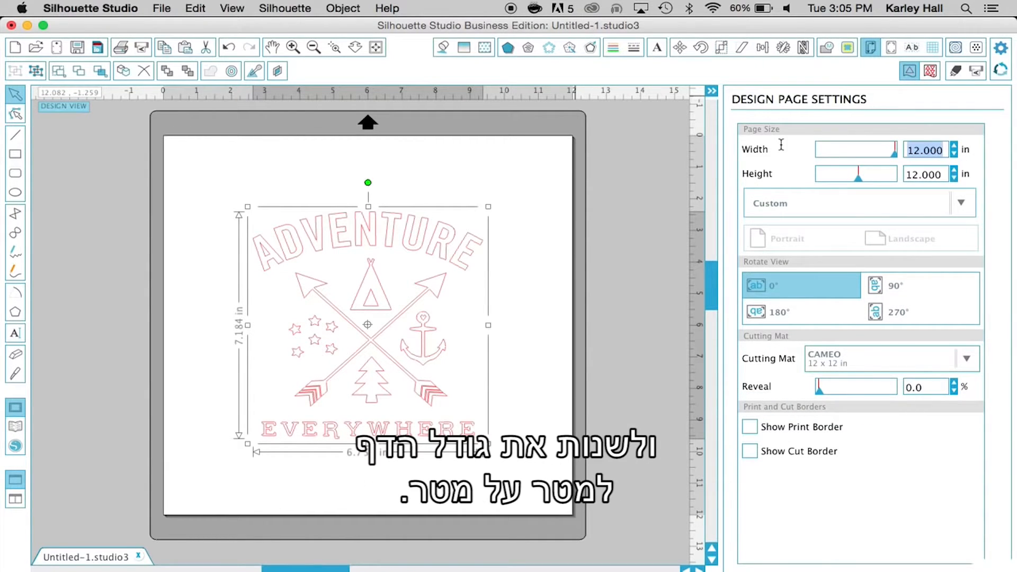
type("36")
key("Tab")
type("36")
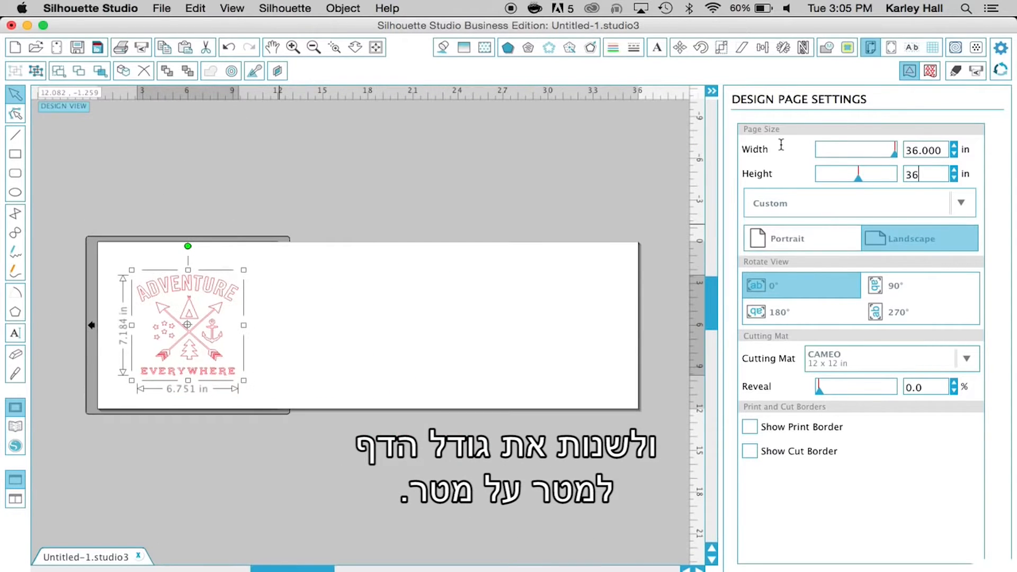
key("Return")
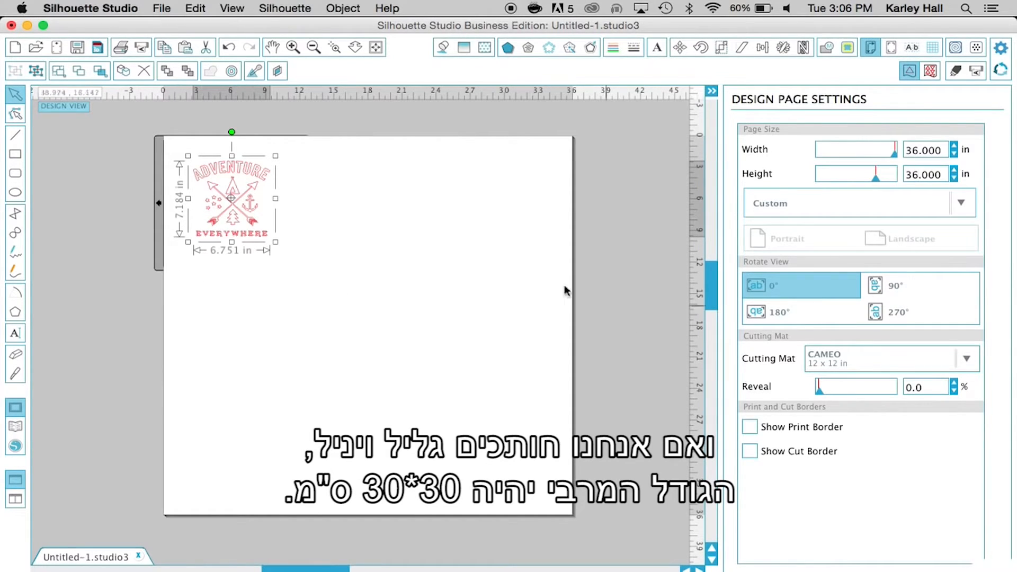
Enlarge the Adventure Everywhere design to about 33.3 by 35.4 in so it nearly fills the page
left_click_drag(275, 242, 588, 488)
left_click_drag(189, 156, 164, 134)
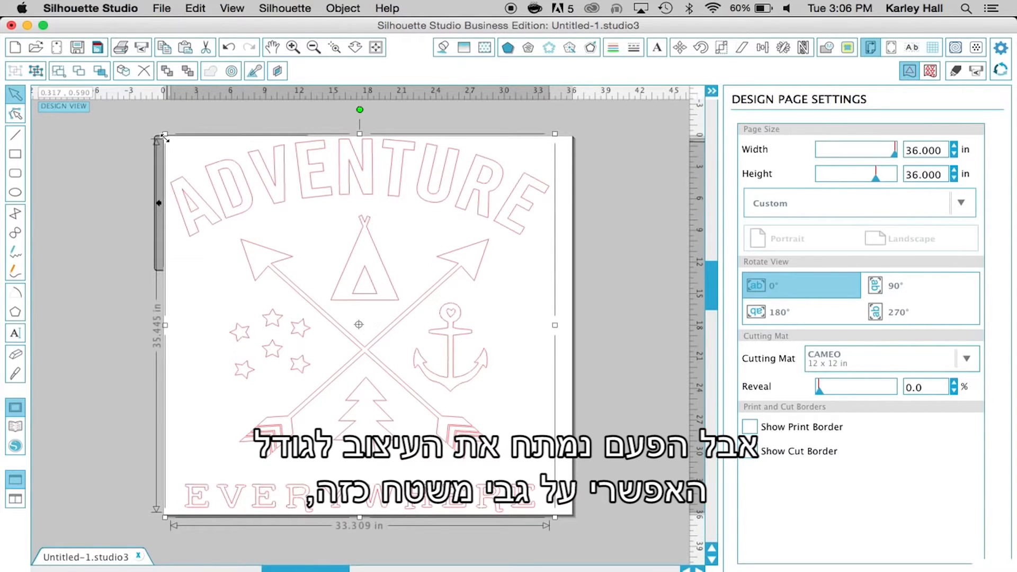
left_click_drag(435, 202, 437, 202)
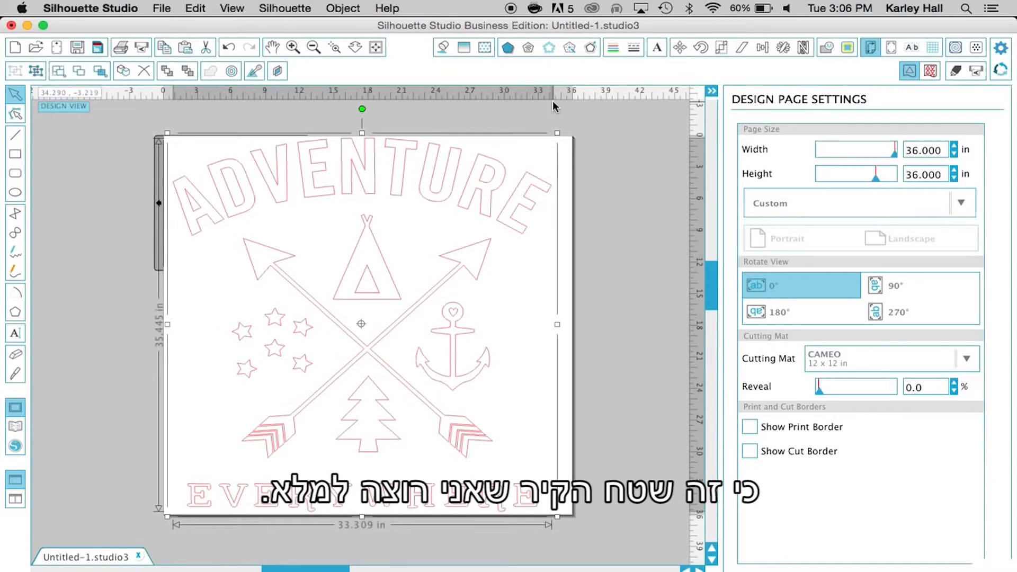
Center the enlarged design to the page and deselect it
left_click(348, 6)
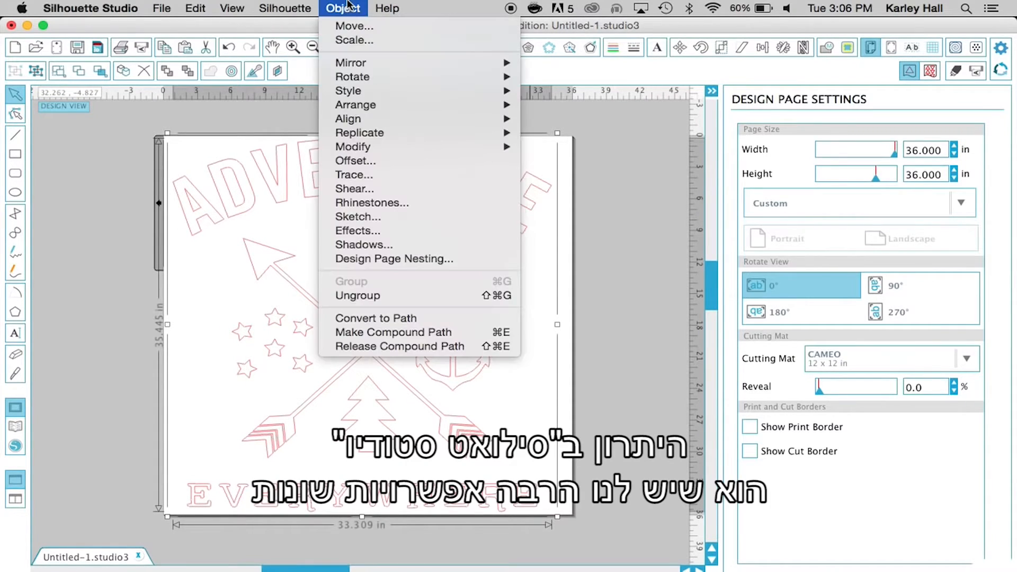
mouse_move(381, 121)
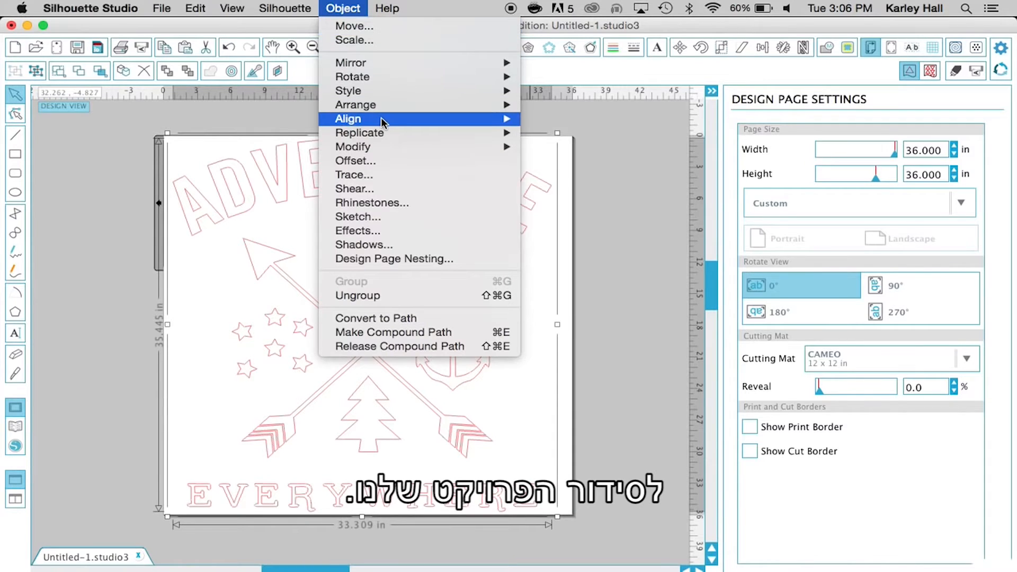
left_click(589, 280)
left_click(589, 286)
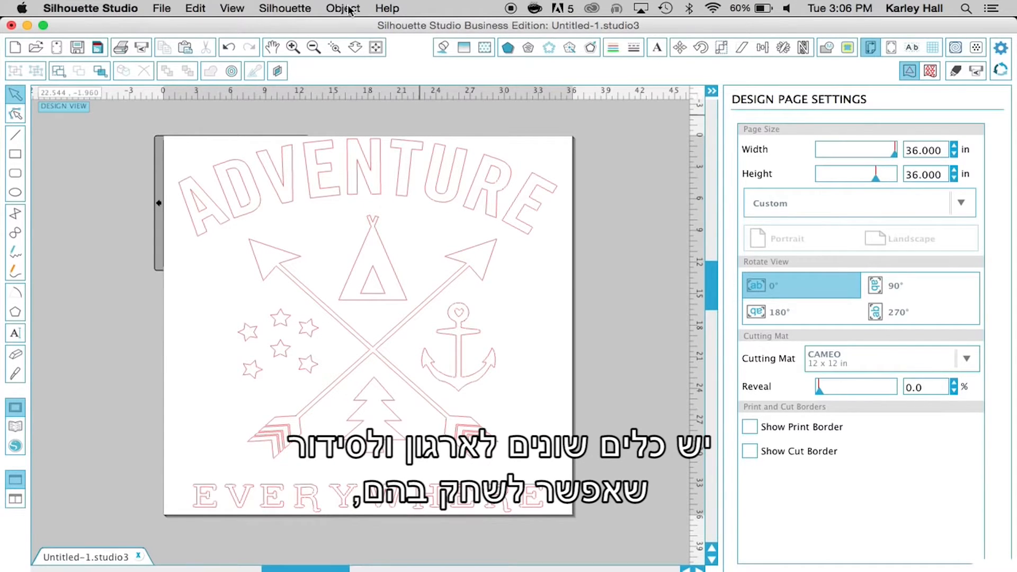
Reselect the design, apply Align Center-Middle to it, and clear the selection
left_click(382, 172)
left_click(343, 8)
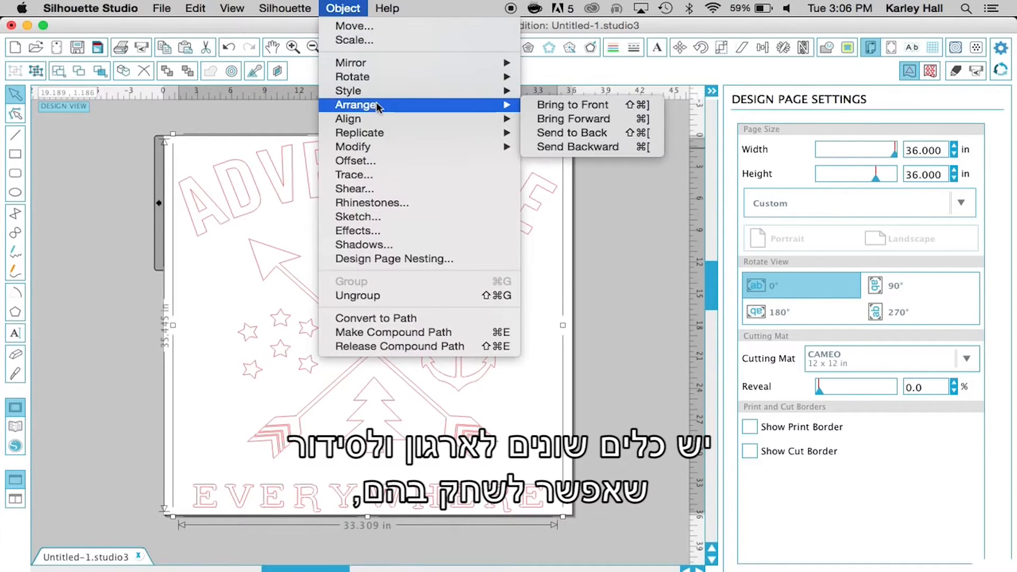
mouse_move(383, 120)
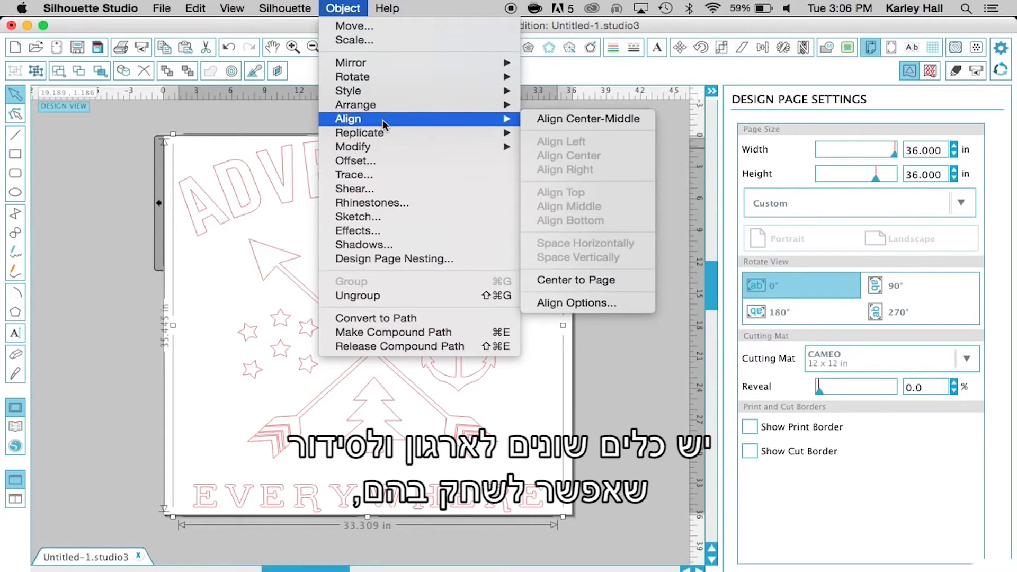
left_click(561, 119)
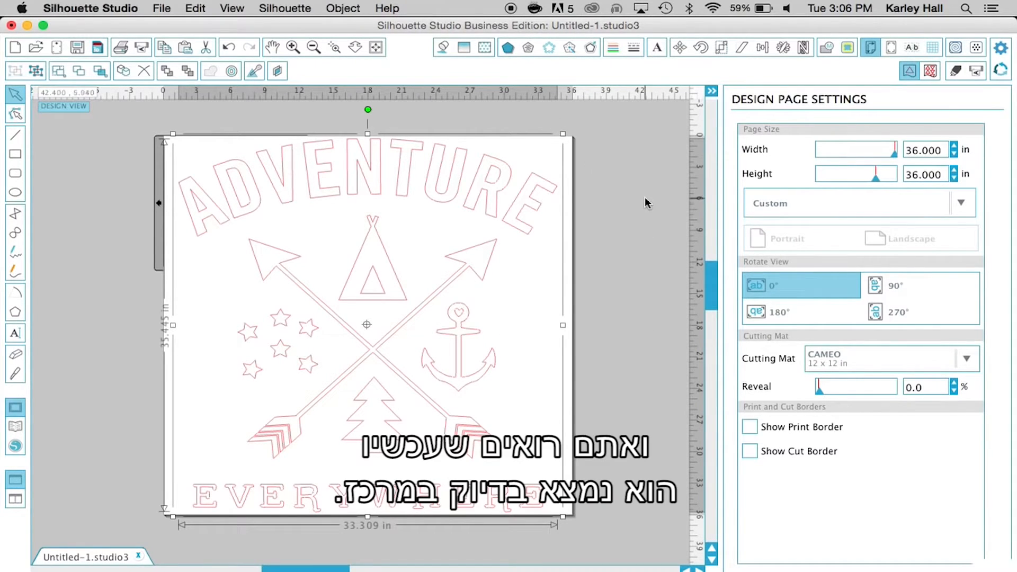
left_click(630, 249)
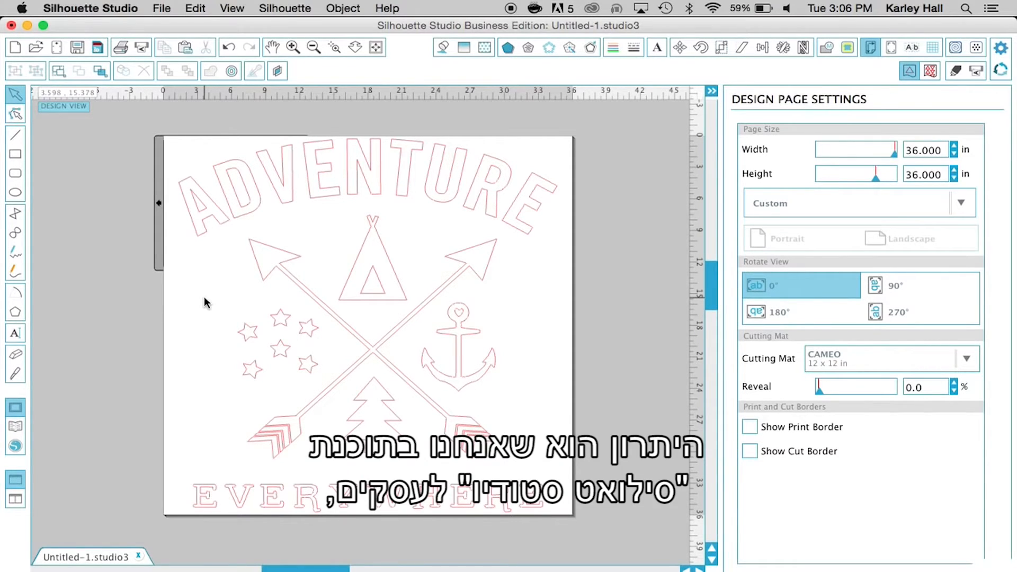
Show the media layout and set its media size to 12 in wide by 12 in high
left_click(930, 71)
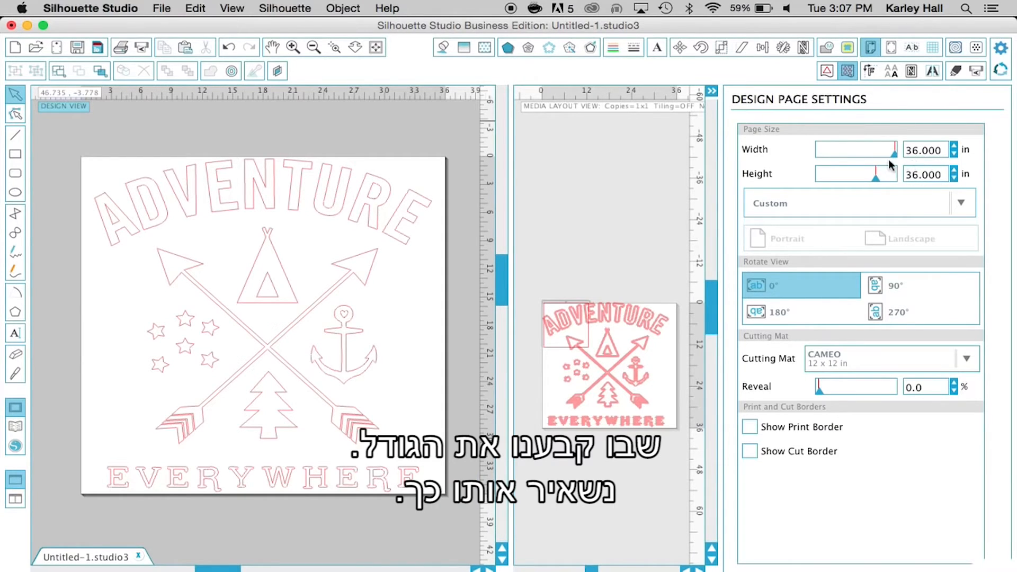
left_click(869, 71)
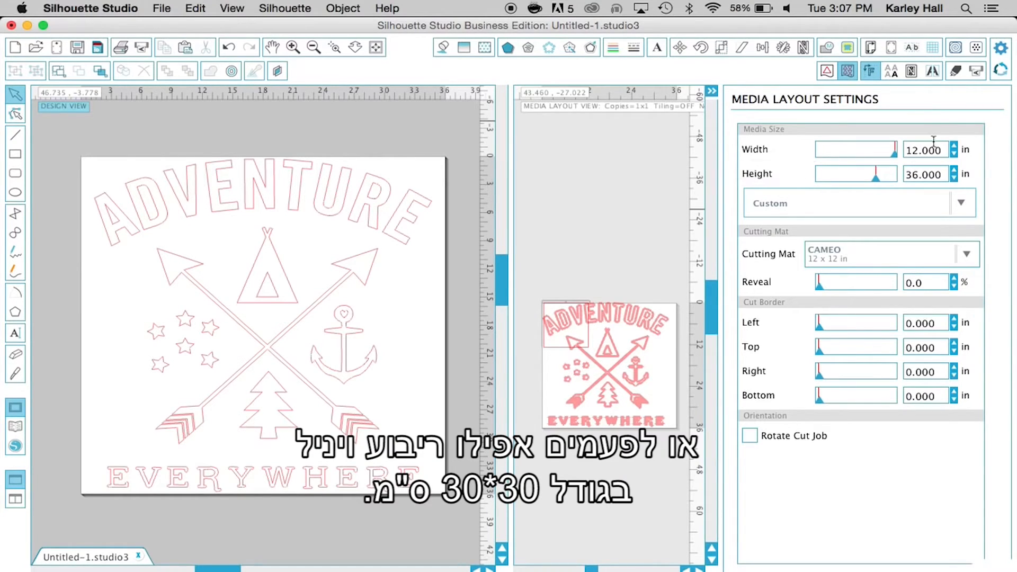
left_click_drag(941, 151, 797, 142)
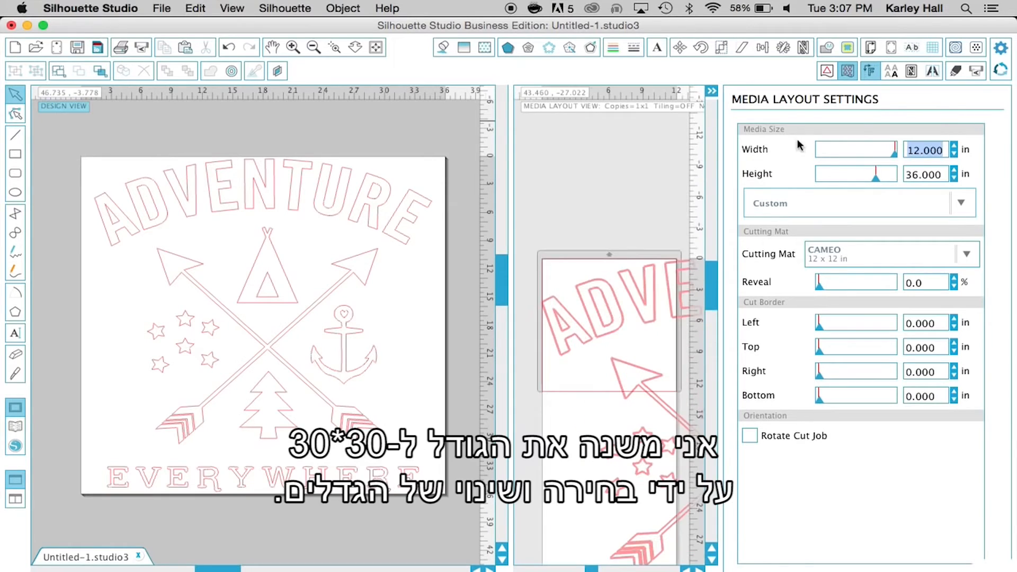
type("12")
double_click(928, 168)
type("12")
key("Return")
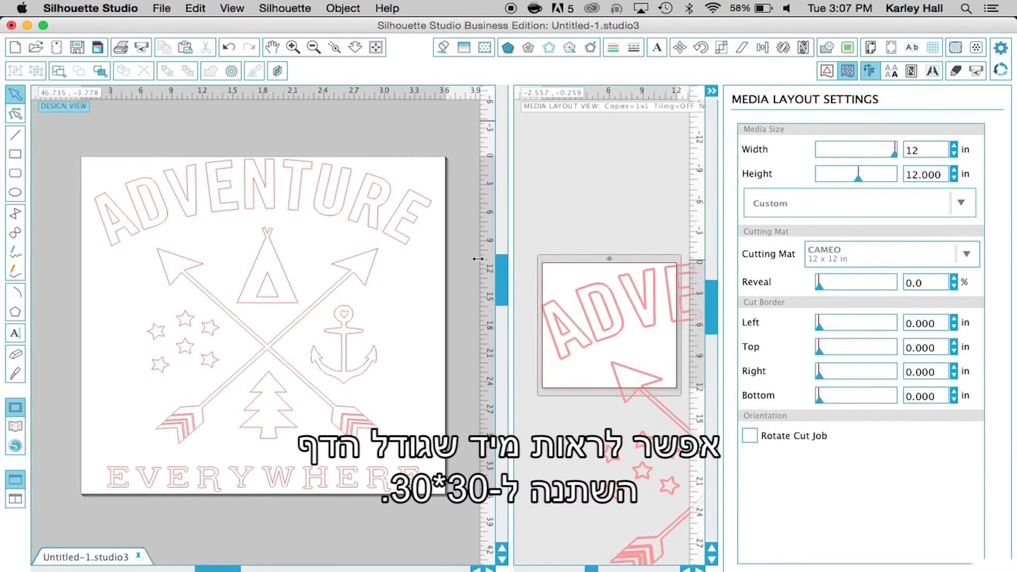
Widen the media layout view and examine how the design falls across and beyond the media sheet
left_click_drag(478, 258, 351, 256)
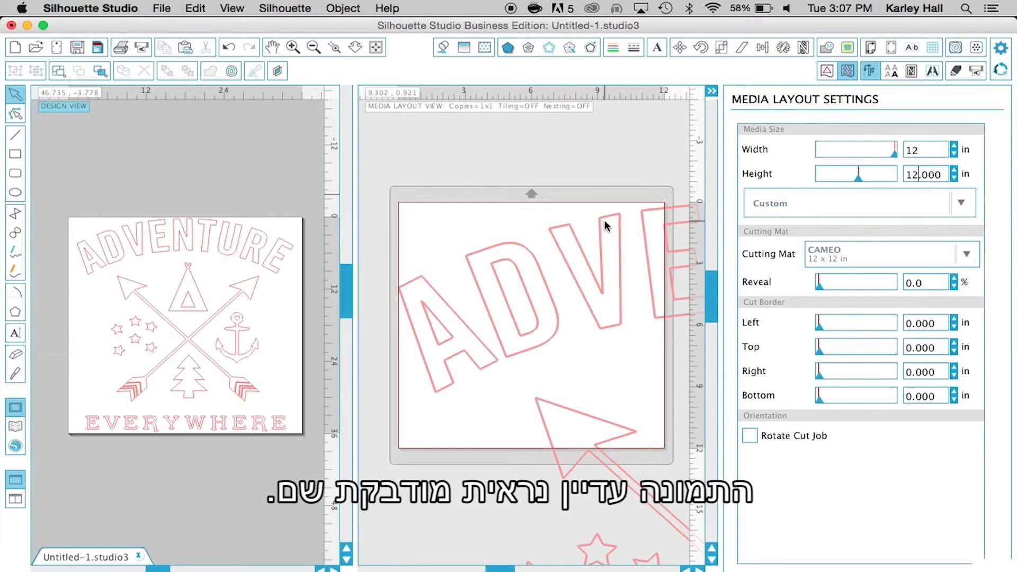
scroll(556, 337, "up", 2)
scroll(557, 337, "left", 1)
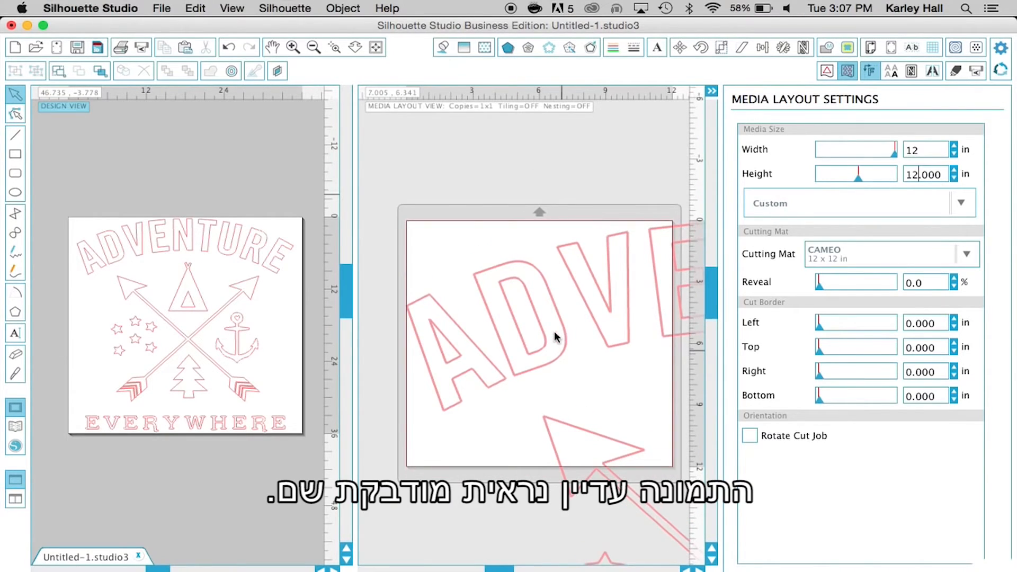
scroll(554, 331, "right", 8)
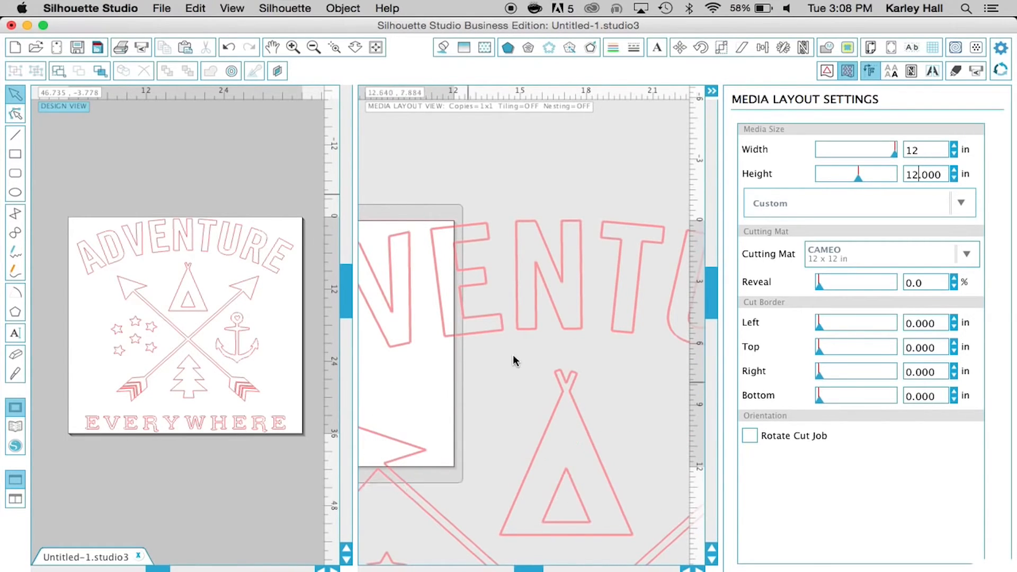
scroll(527, 271, "right", 3)
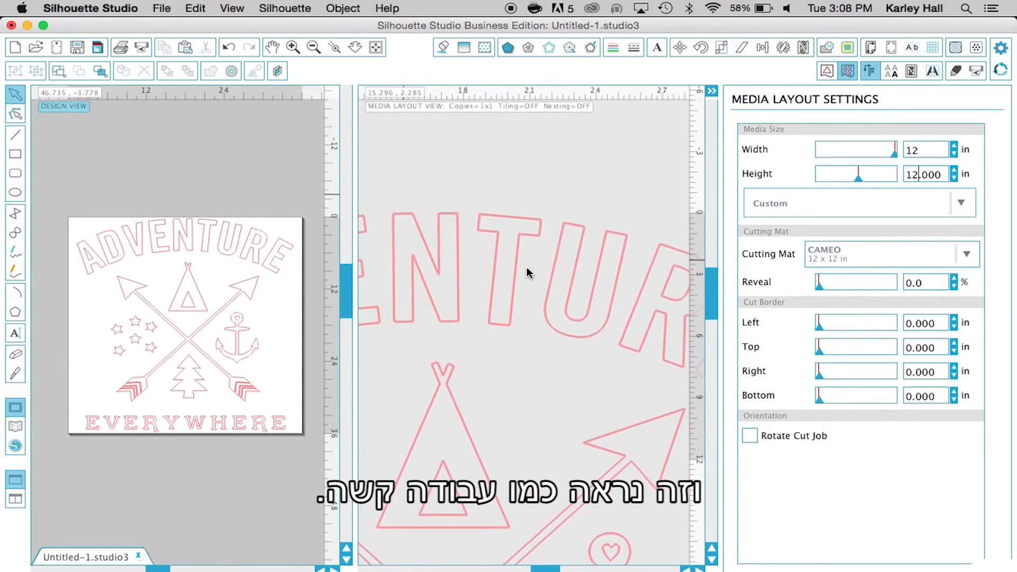
scroll(526, 271, "left", 2)
scroll(526, 272, "left", 4)
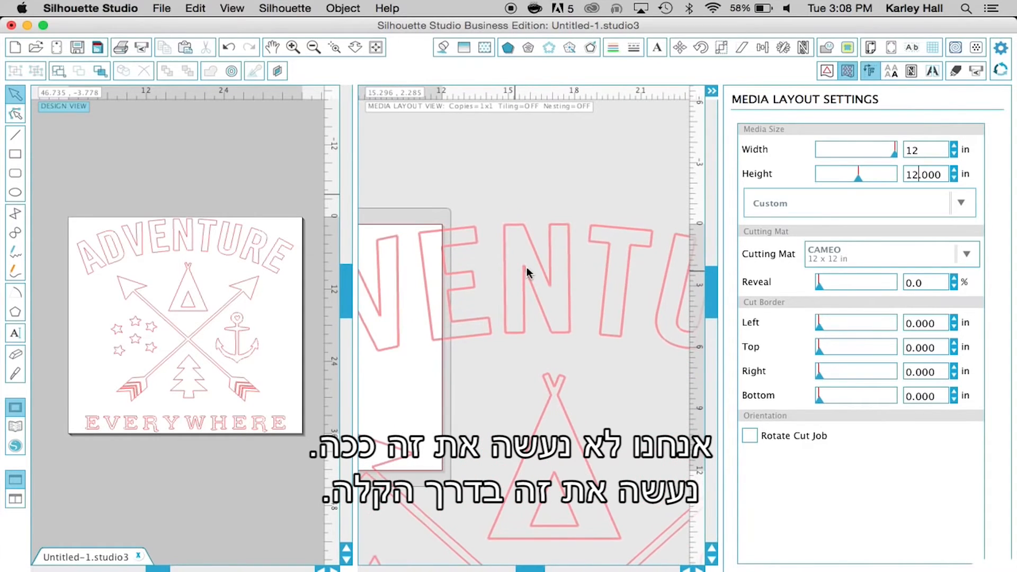
Activate tiling so the design is split across separate media sheets
left_click(933, 72)
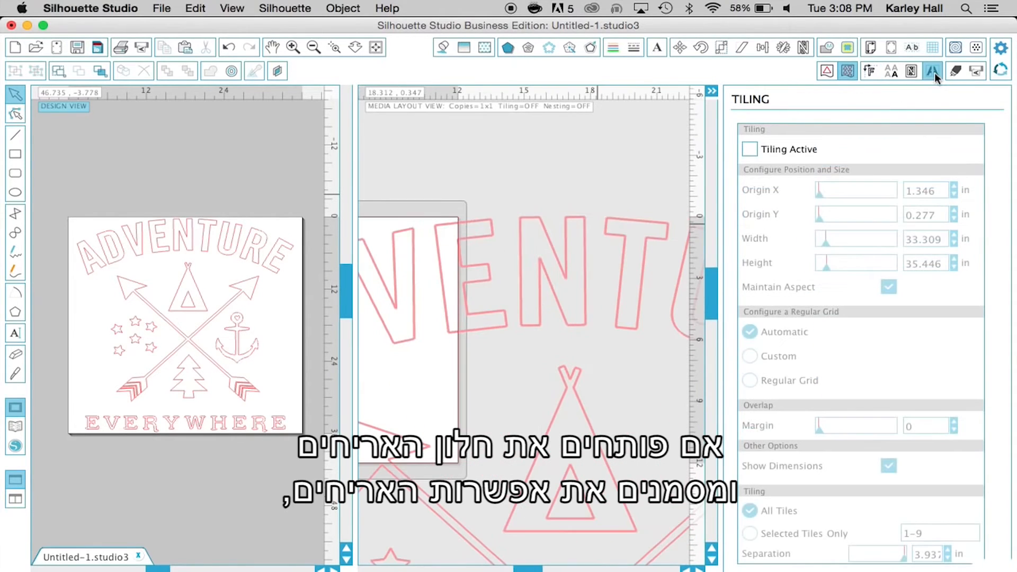
left_click(766, 150)
left_click(766, 149)
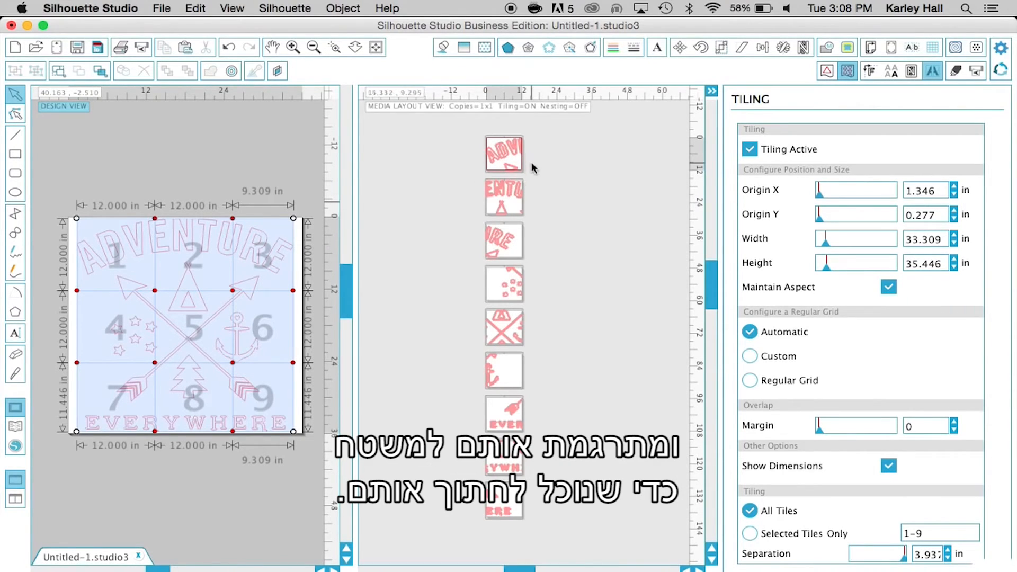
Look over the column of media sheets, and magnify the design view to examine the numbered tile grid
scroll(570, 145, "up", 1)
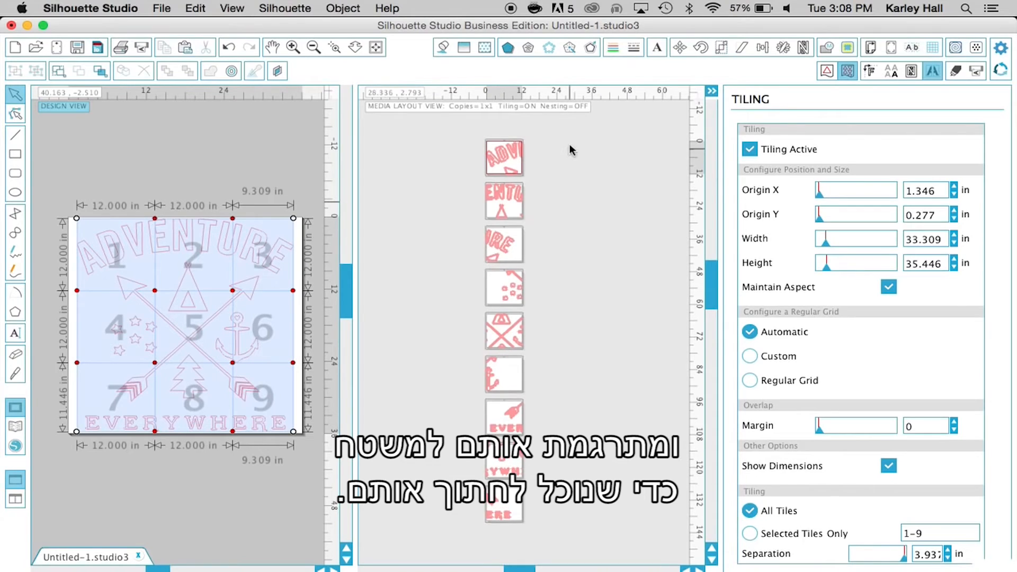
scroll(570, 150, "up", 5)
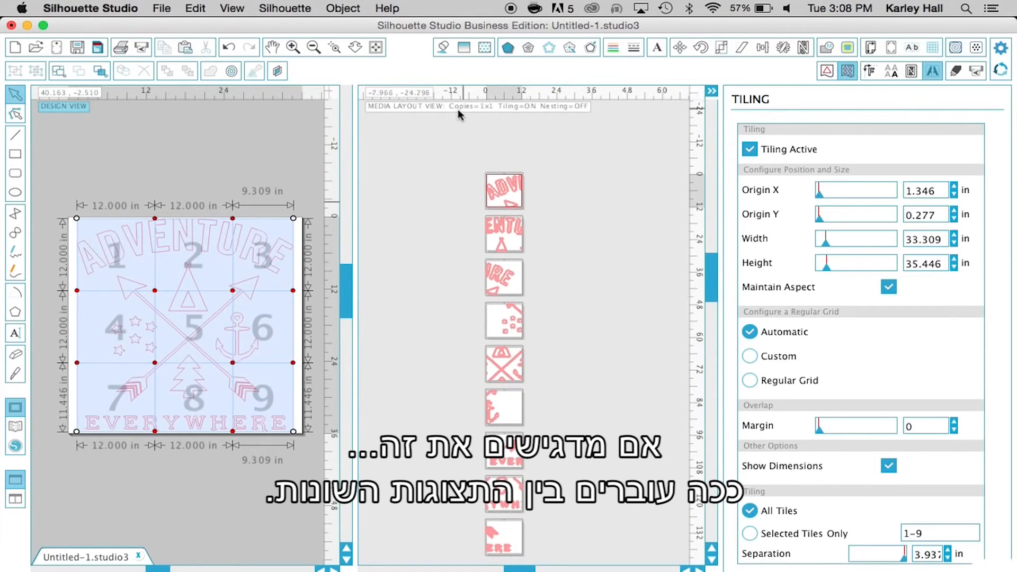
left_click(457, 109)
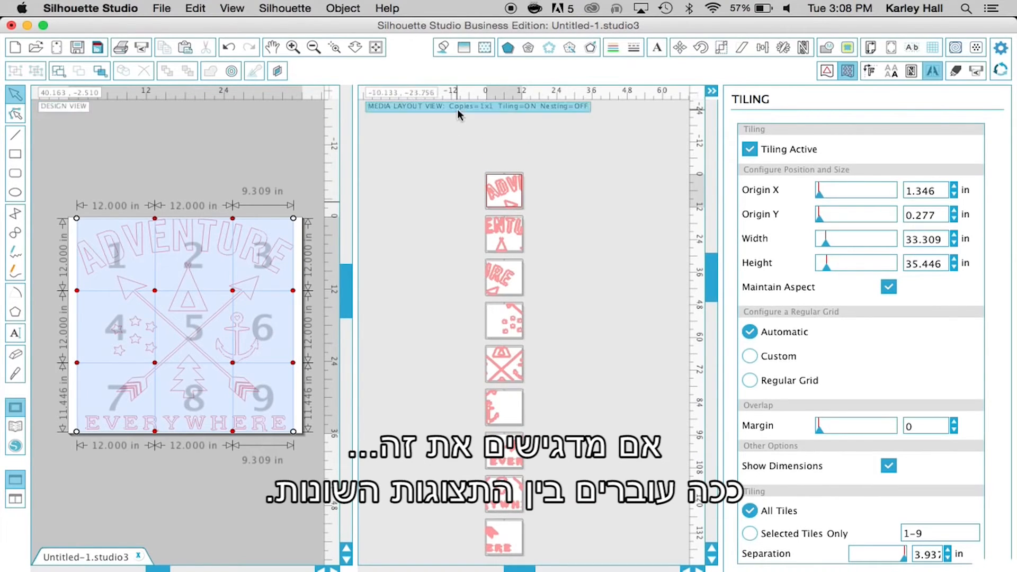
left_click(75, 107)
left_click(297, 47)
scroll(263, 152, "up", 1)
scroll(249, 180, "down", 1)
Magnify the media layout view and examine which part of the design falls on each tiled sheet
left_click(411, 106)
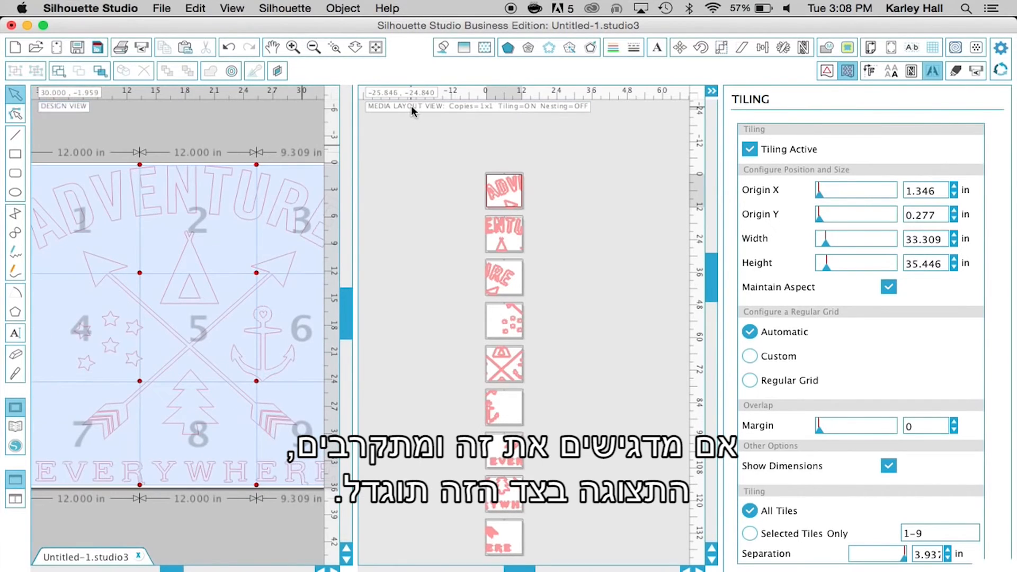
left_click(295, 46)
left_click(294, 48)
scroll(468, 218, "down", 2)
scroll(479, 238, "up", 2)
left_click(292, 47)
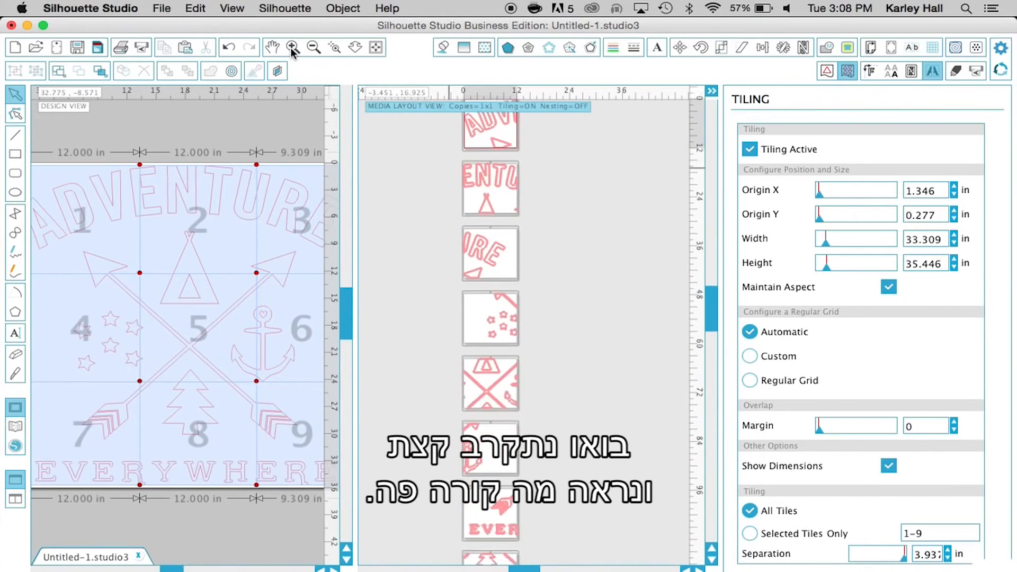
scroll(482, 162, "left", 3)
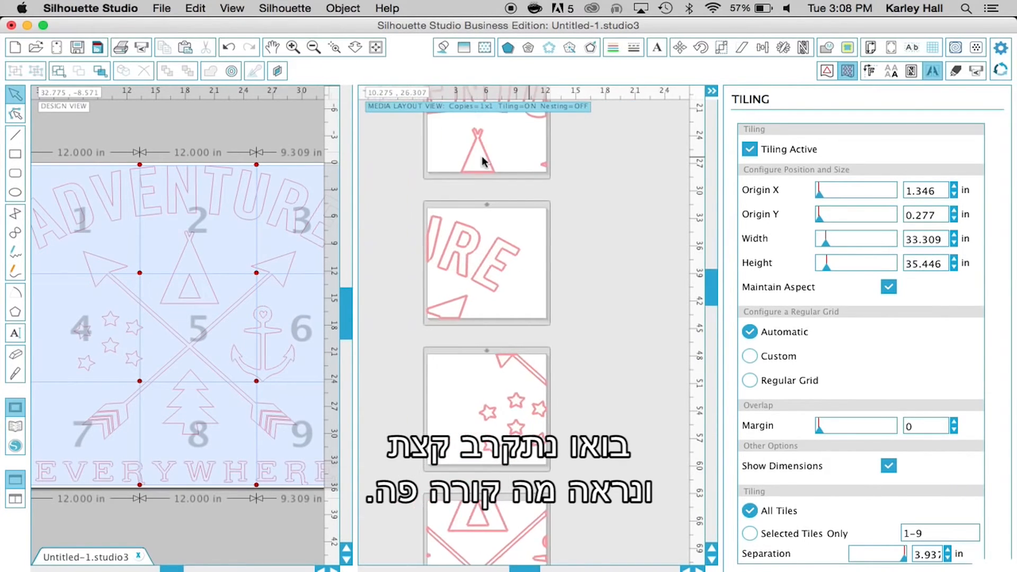
scroll(482, 161, "up", 3)
scroll(483, 161, "up", 5)
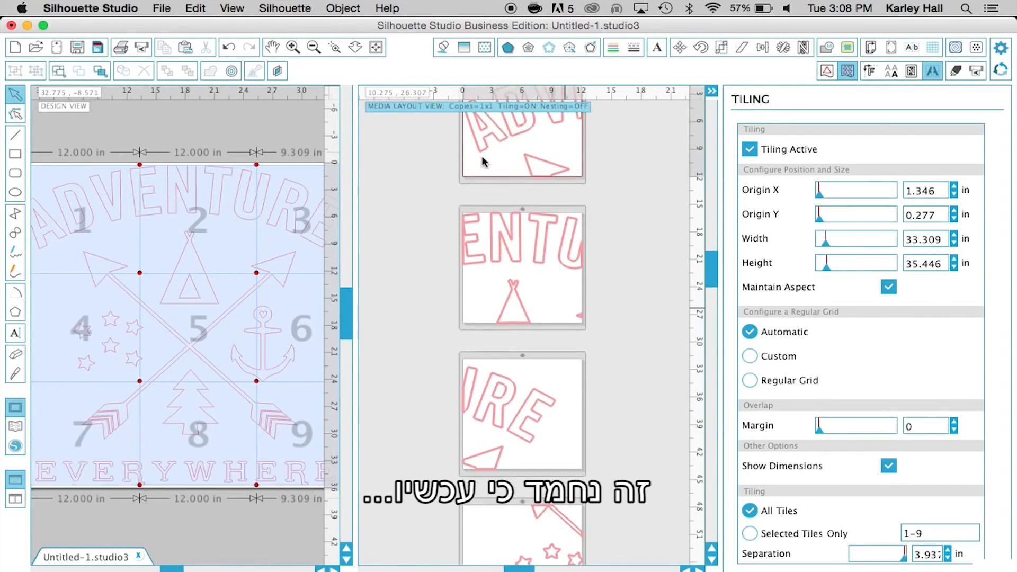
Examine how the design lines are cut off at the edges of the first tiled sheets, close up and zoomed back out
left_click(293, 47)
scroll(563, 242, "up", 5)
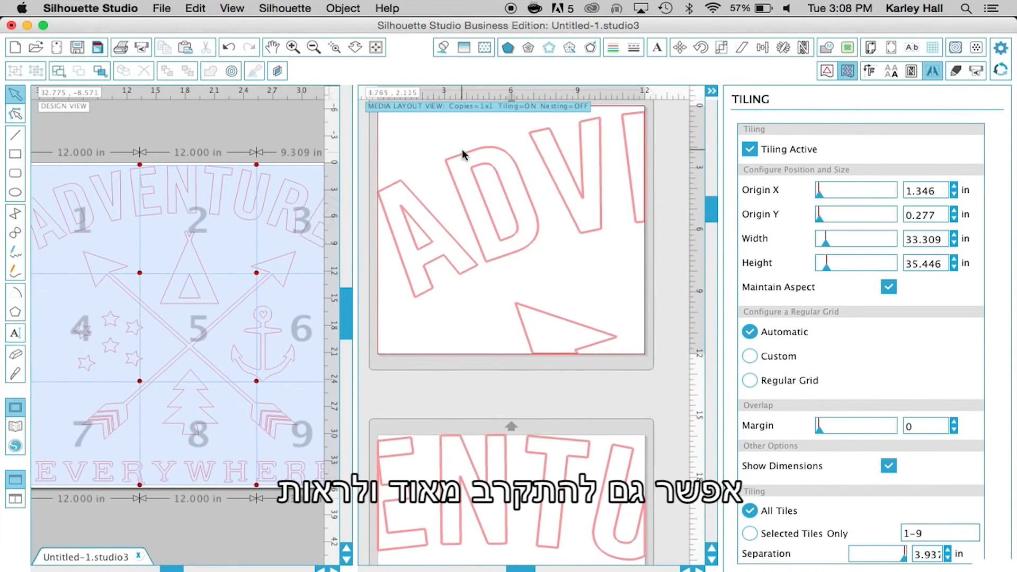
left_click(291, 47)
left_click(292, 48)
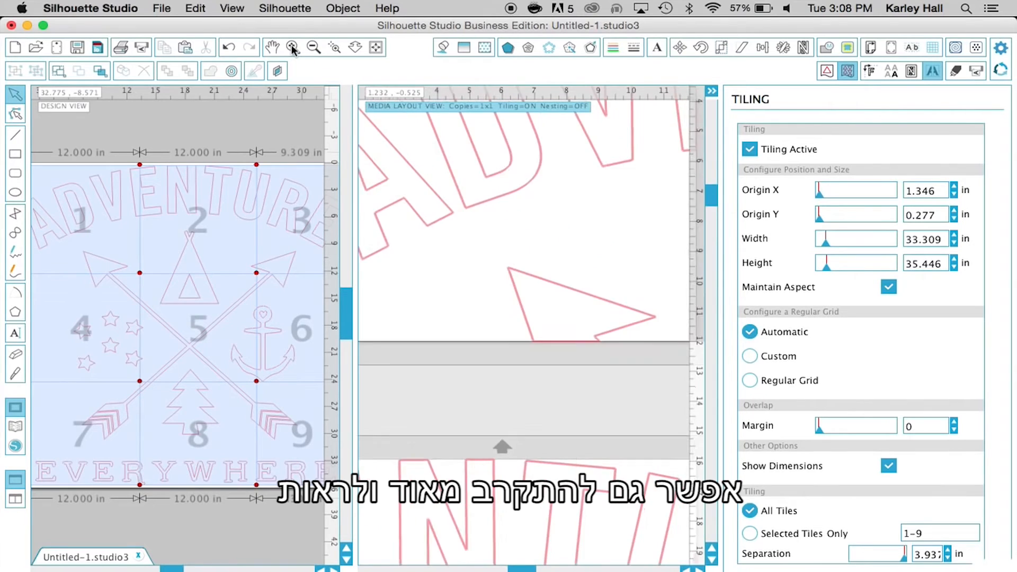
left_click(292, 48)
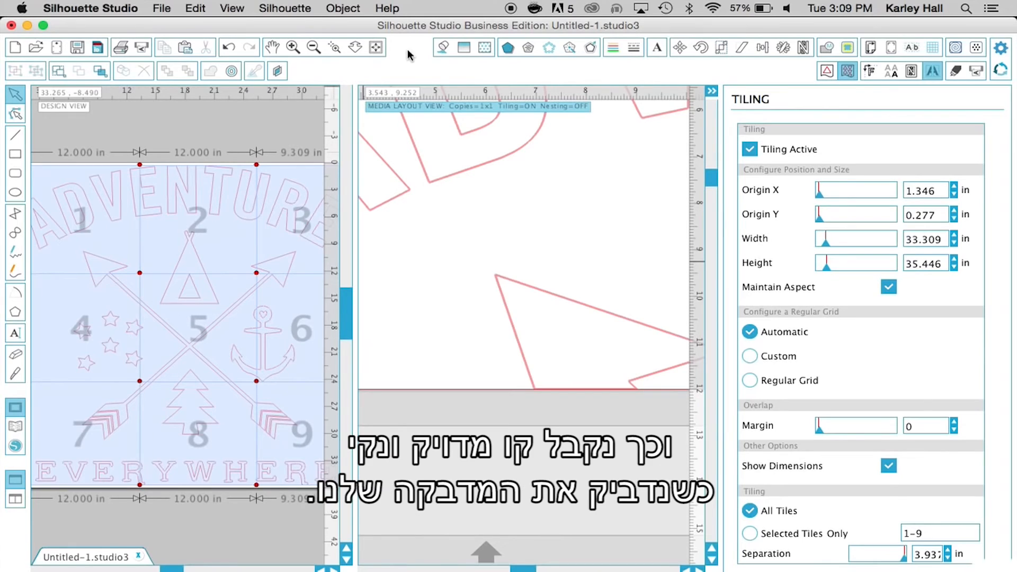
left_click(313, 48)
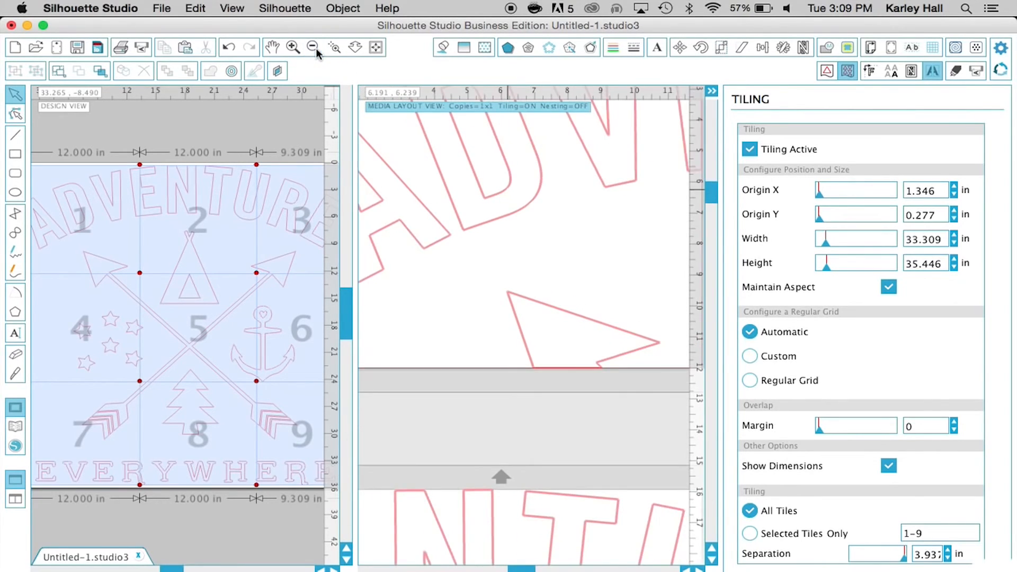
left_click(313, 47)
left_click(313, 47)
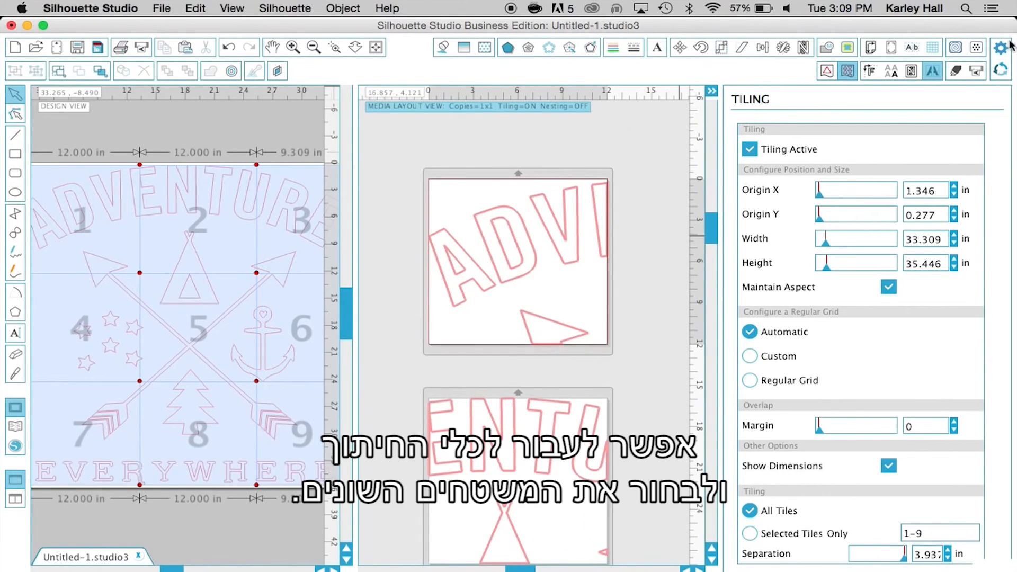
Set the material type to Vinyl (Silhouette brand) in the cut settings and view its blade settings
left_click(976, 72)
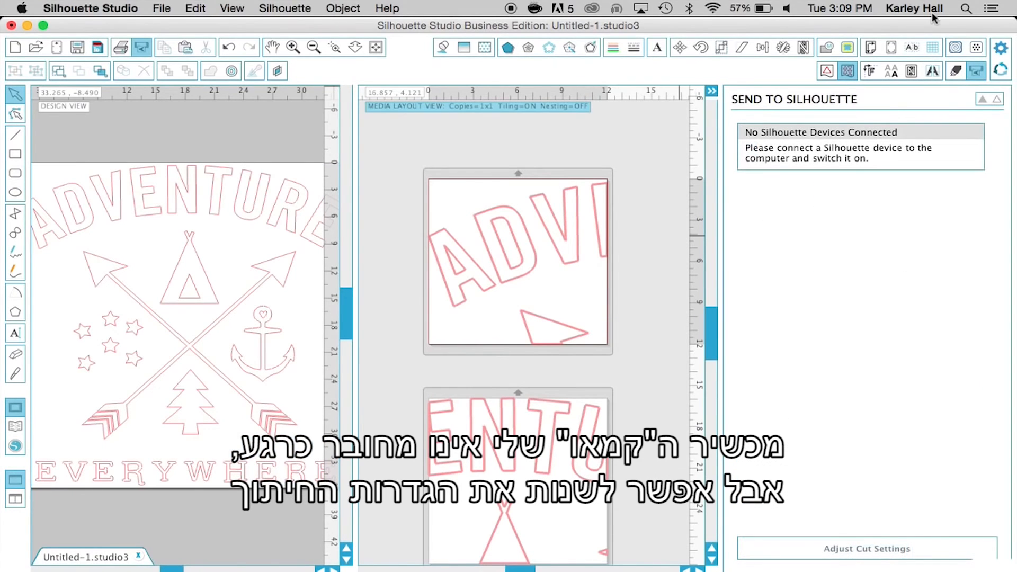
left_click(841, 546)
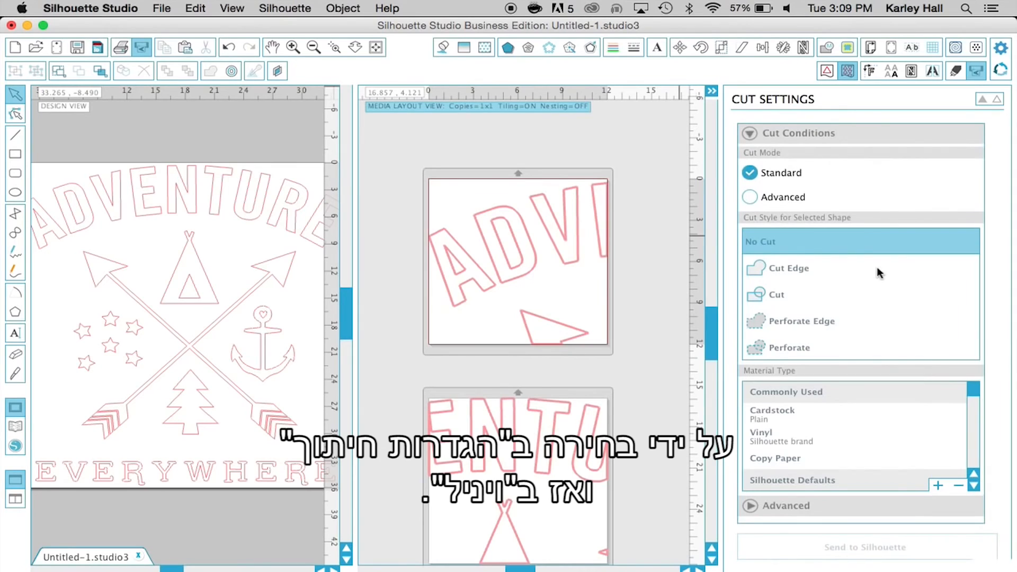
left_click(820, 437)
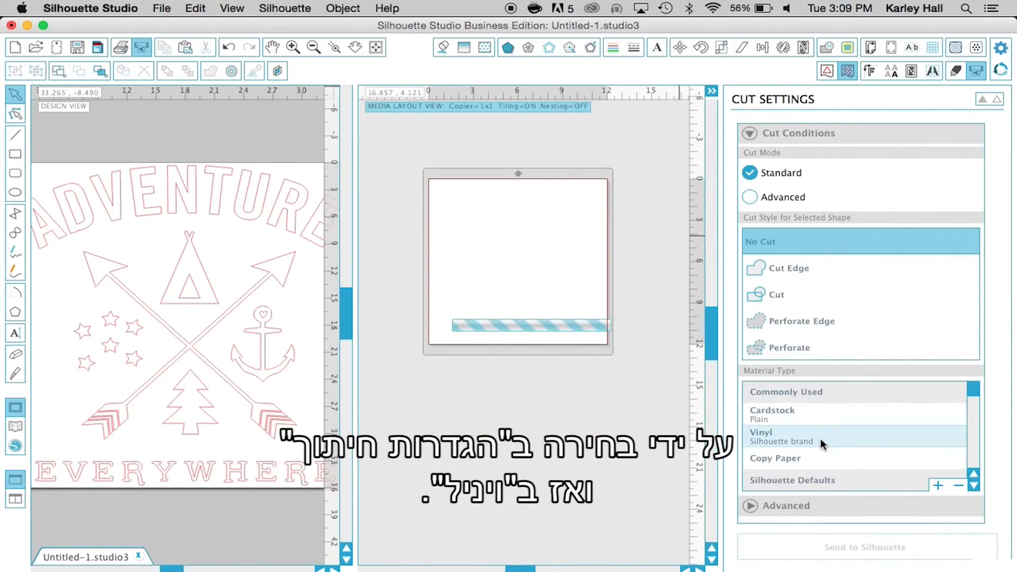
left_click_drag(988, 160, 981, 285)
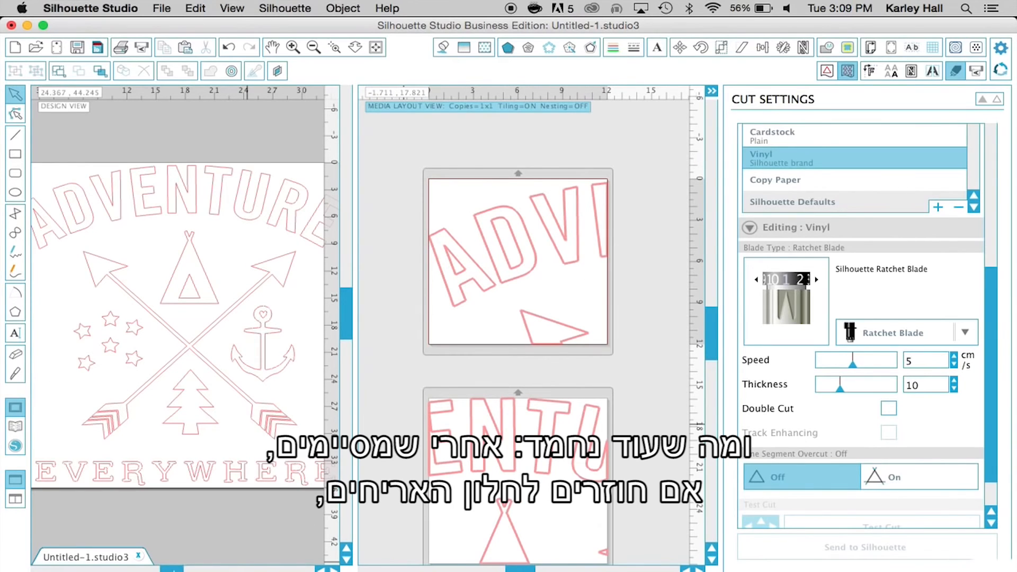
Return to the tiling settings and exclude tile 1 from the tiles selected for cutting
scroll(264, 471, "left", 5)
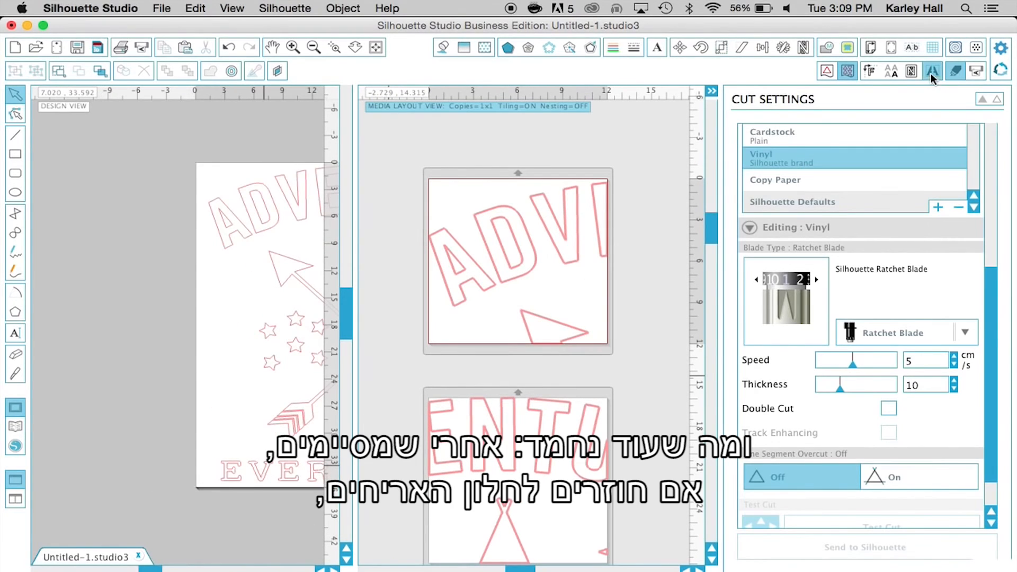
left_click(931, 76)
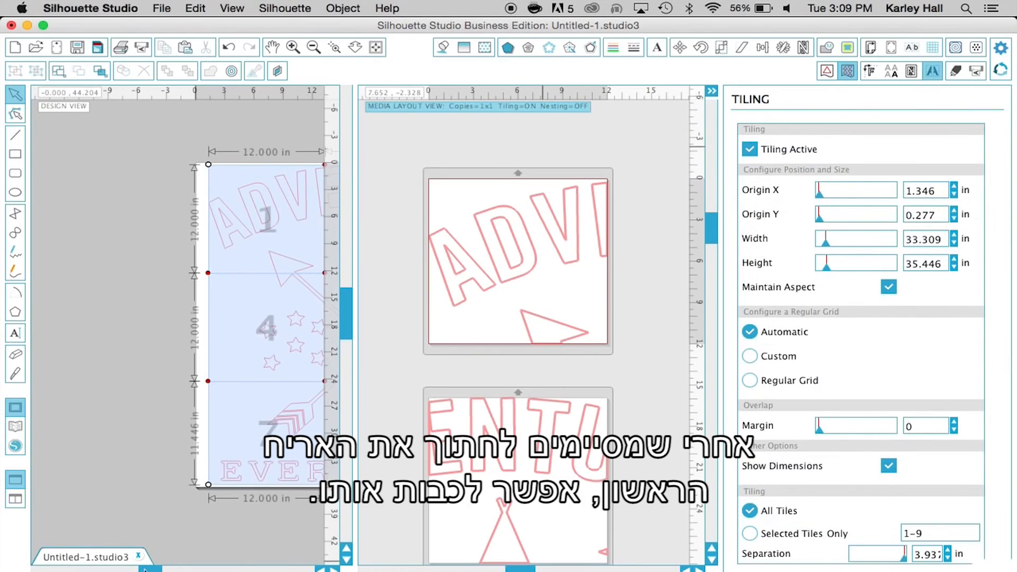
scroll(144, 570, "right", 3)
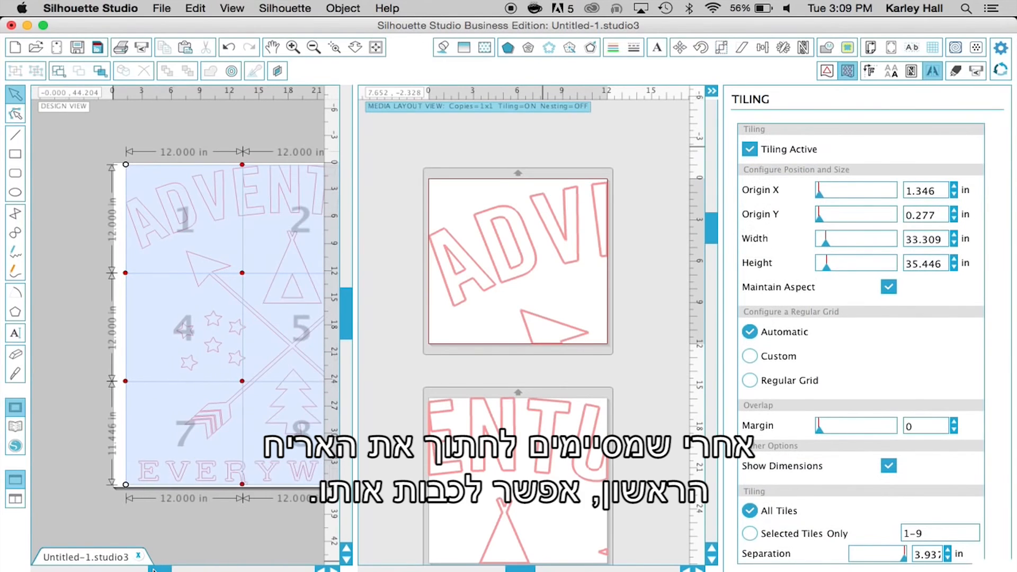
left_click(183, 241)
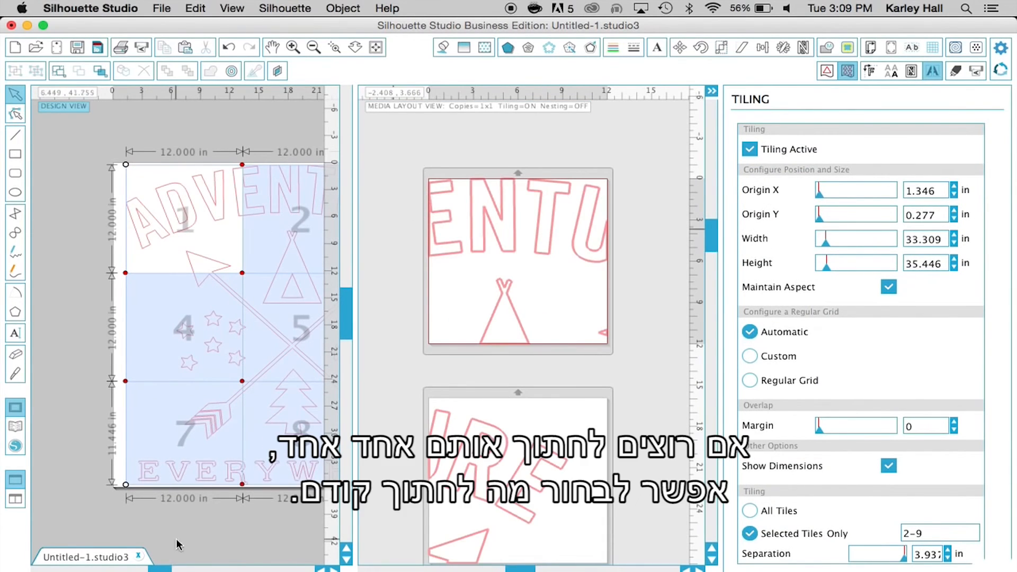
Exclude tiles 2 through 9 and include tile 1 again, so only tile 1 is selected for cutting
scroll(159, 570, "right", 3)
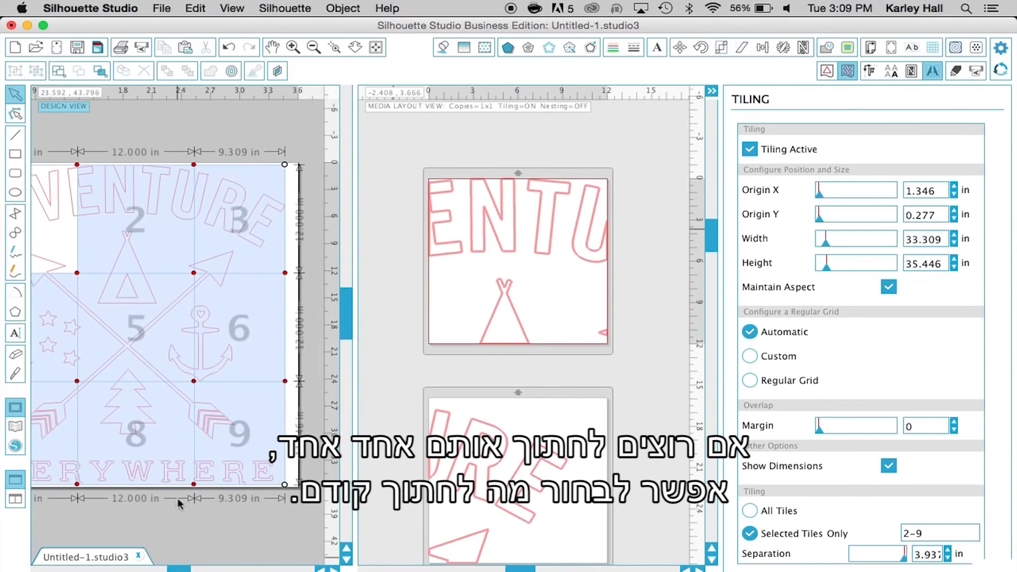
left_click(222, 241)
left_click(66, 312)
left_click(141, 313)
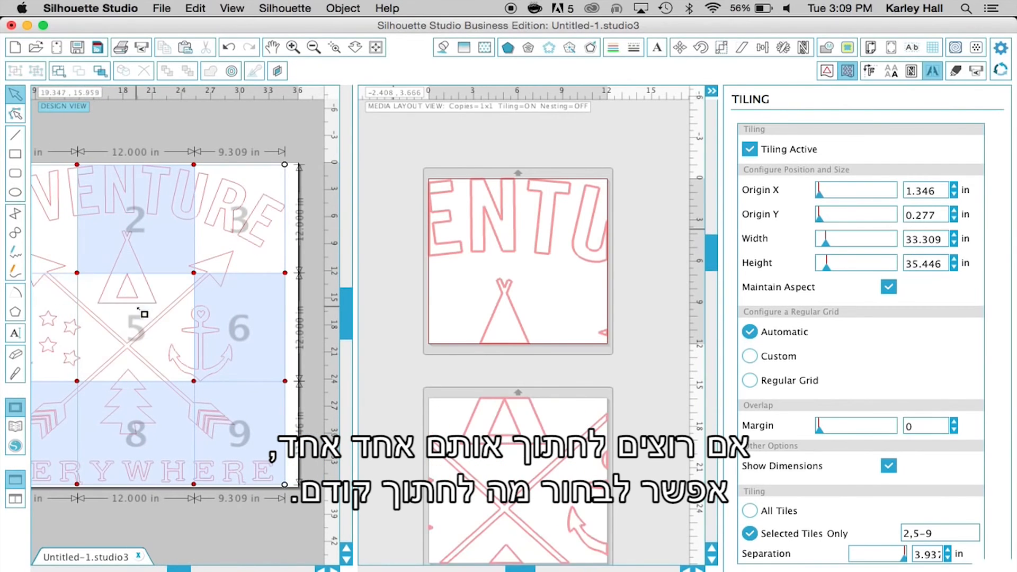
left_click(216, 315)
left_click(53, 419)
left_click(138, 418)
left_click(239, 388)
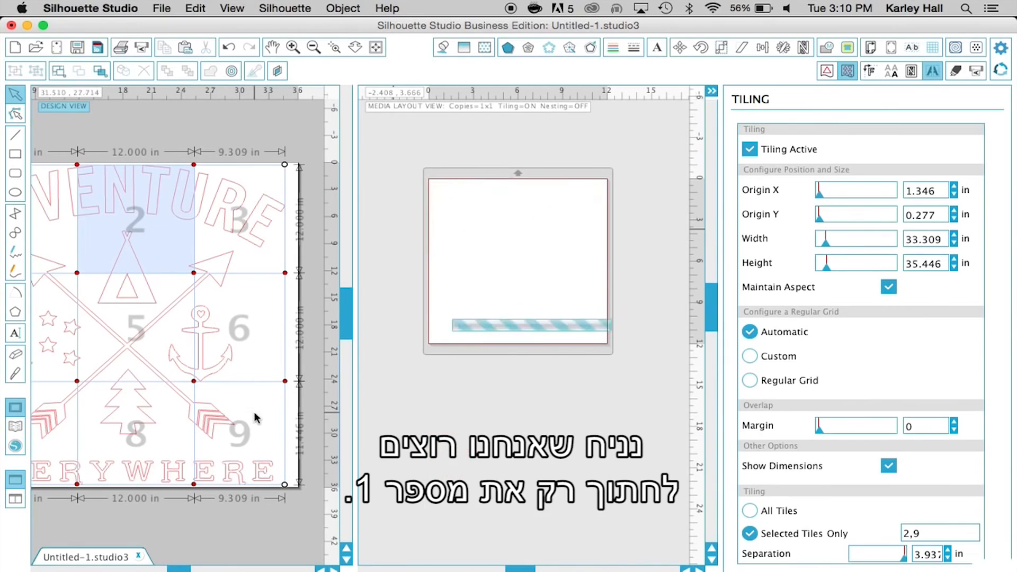
left_click(69, 219)
left_click(141, 212)
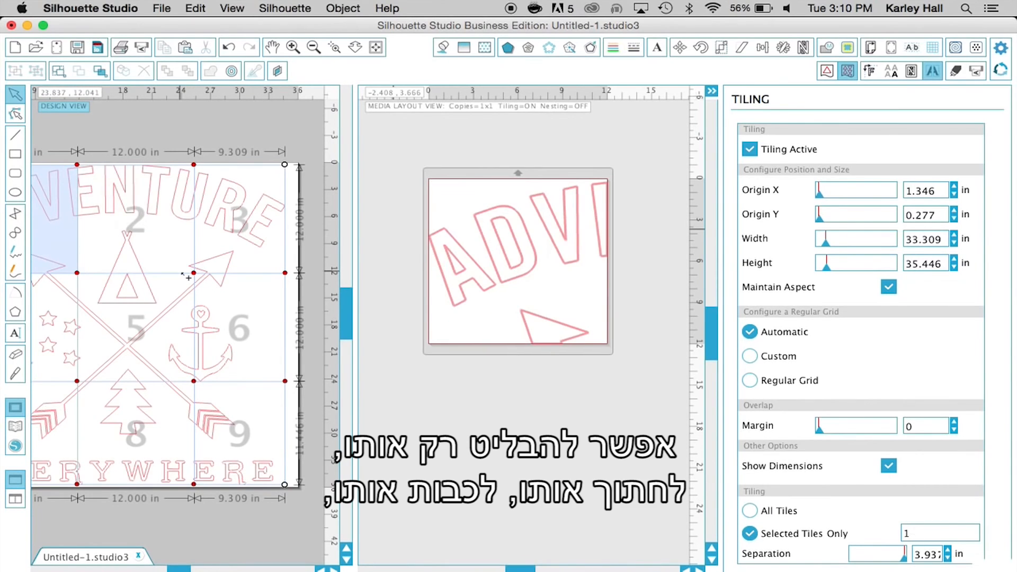
Switch the single selected tile from tile 1 to tile 2, on to tile 3, and finally to tile 9
scroll(184, 274, "left", 2)
scroll(183, 274, "left", 2)
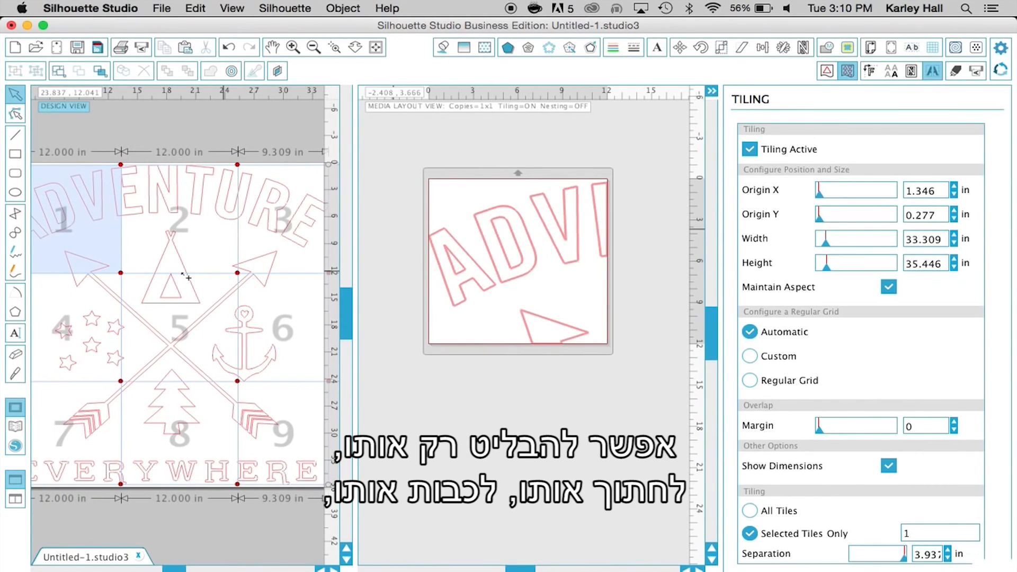
left_click(86, 236)
left_click(169, 236)
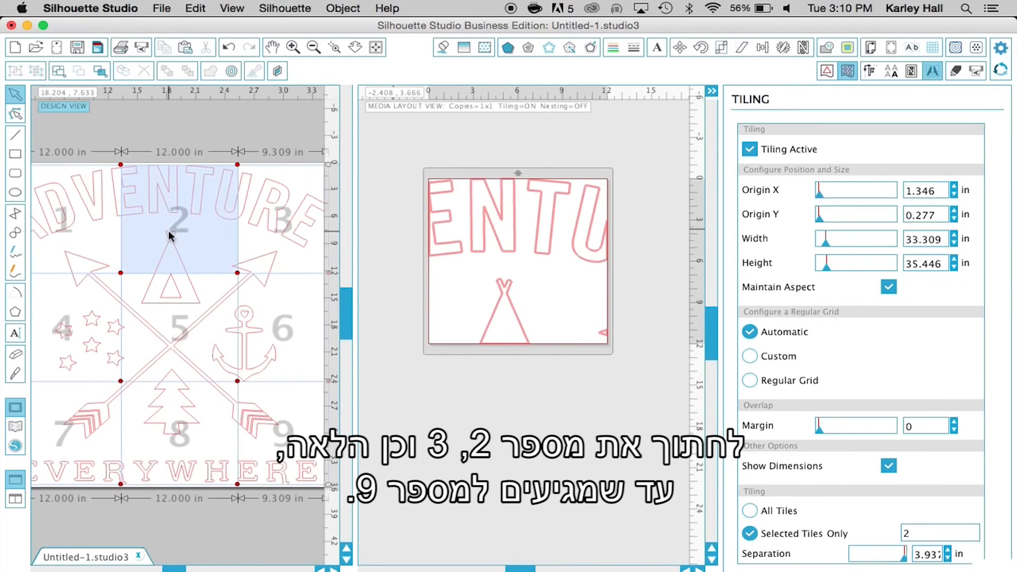
left_click(266, 231)
left_click(200, 245)
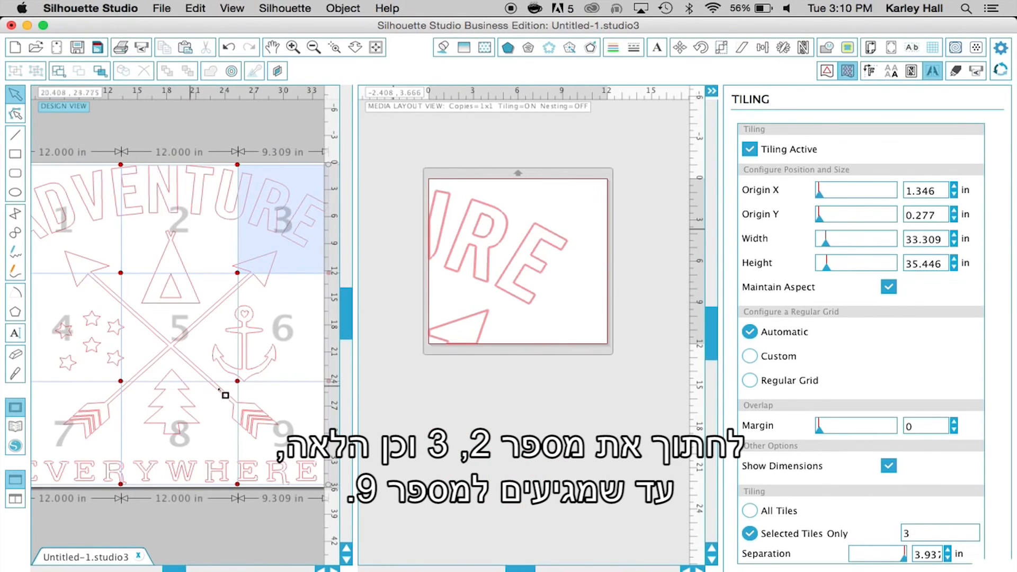
left_click(300, 407)
left_click(288, 208)
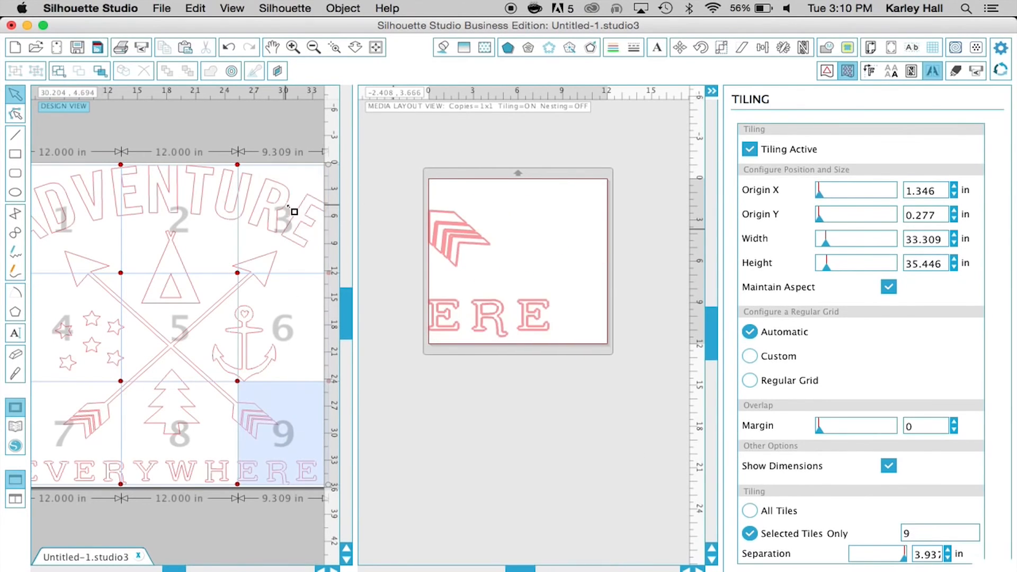
Deselect tile 9 and expand the design view over the media layout, with the full numbered tile grid magnified
left_click(314, 47)
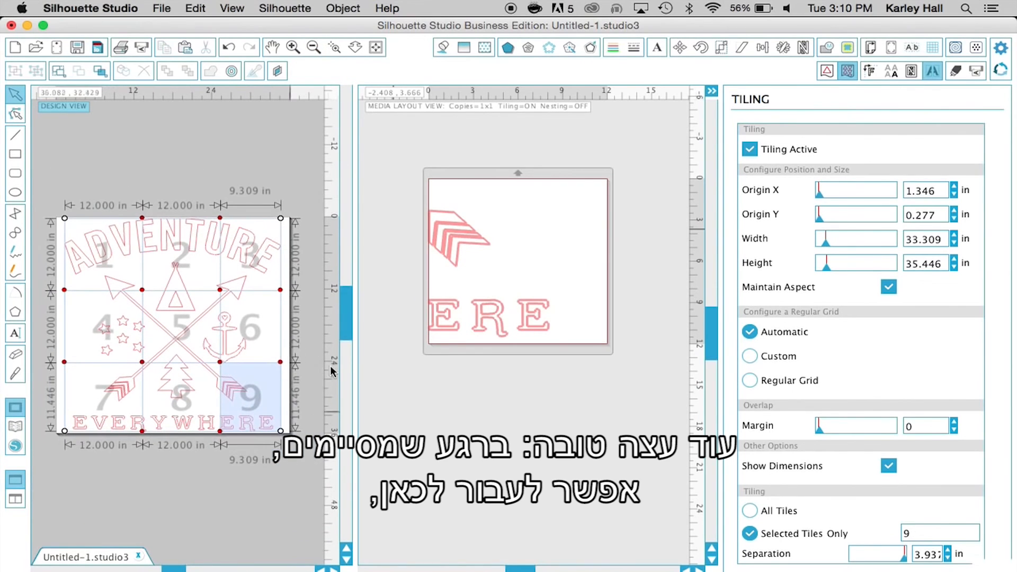
left_click_drag(356, 323, 704, 325)
left_click(440, 402)
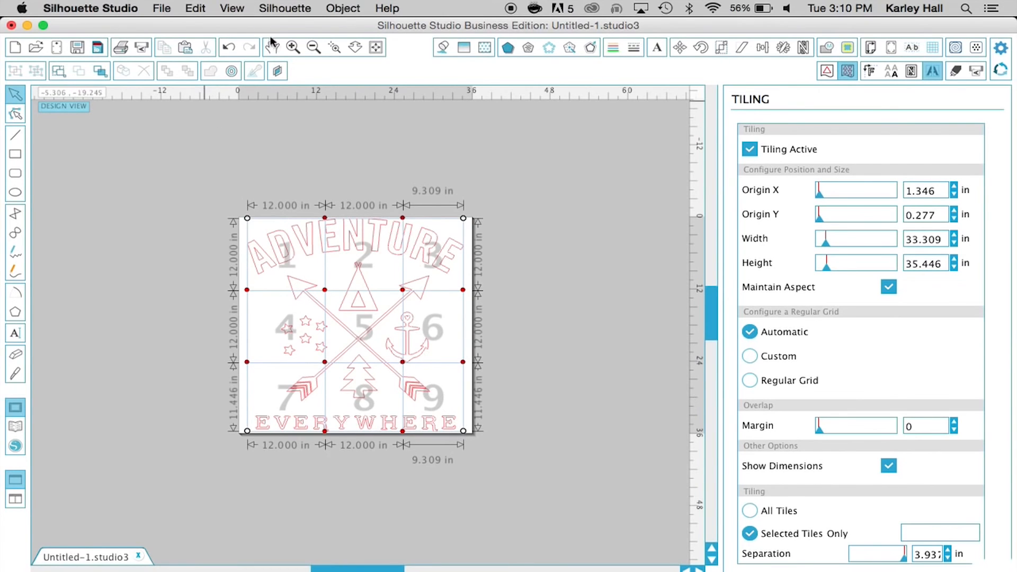
left_click(292, 47)
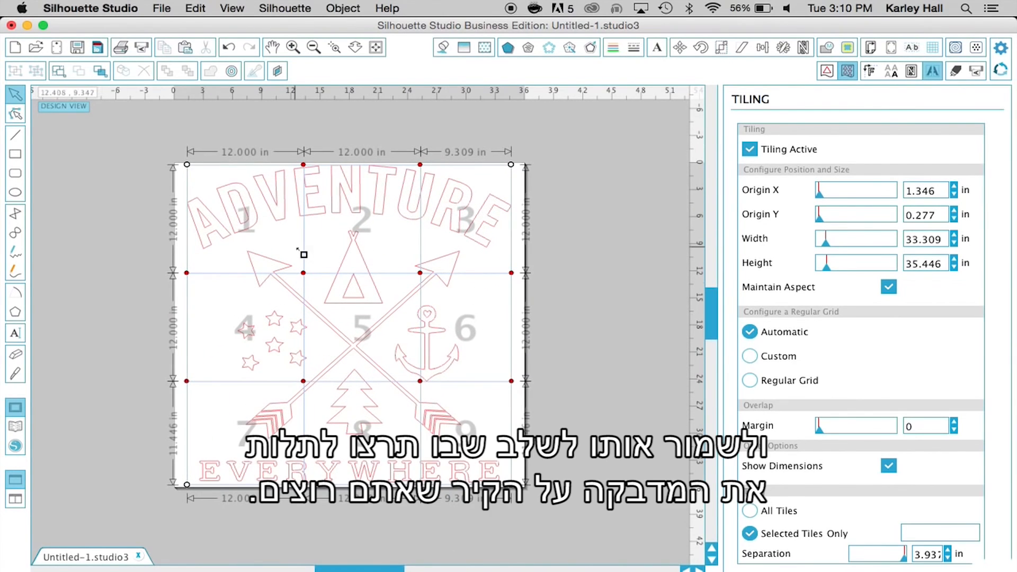